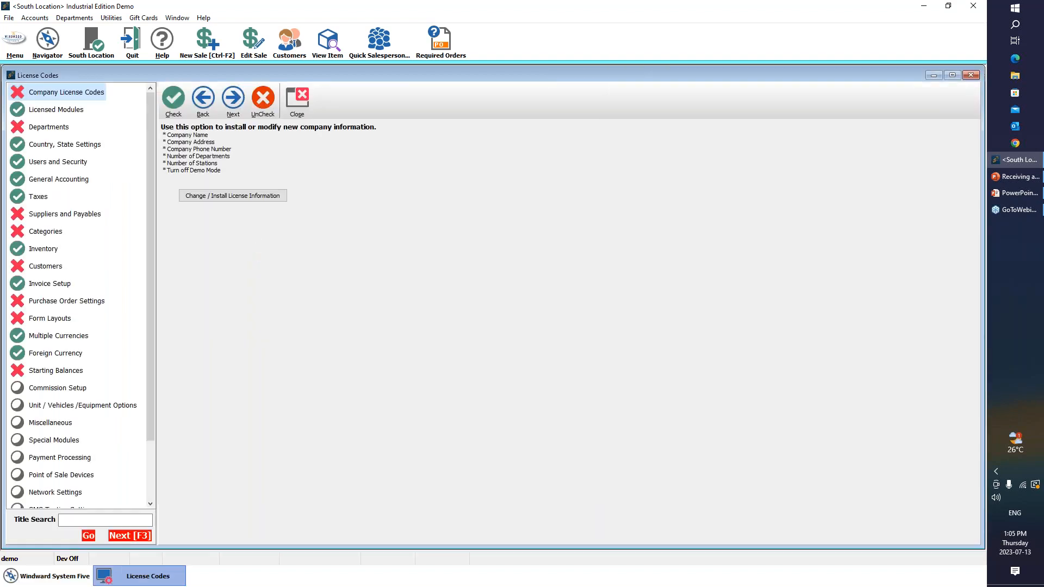
- Check that Select Lot - Case Breakdown for partial rolls of materials is enabled in Inventory Options 2
{"action": "left_click", "coordinate": [43, 248]}
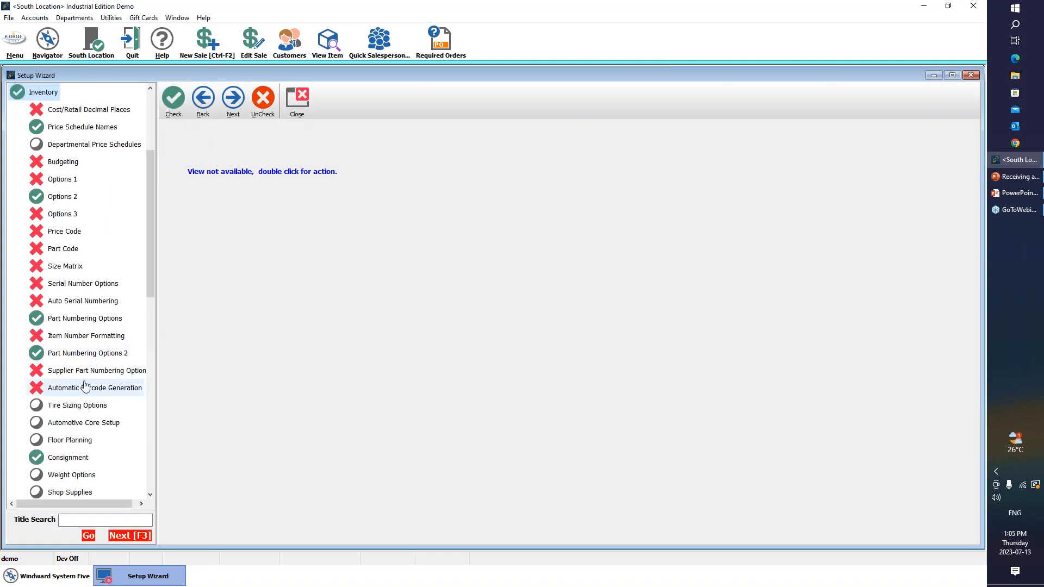
{"action": "left_click", "coordinate": [62, 197]}
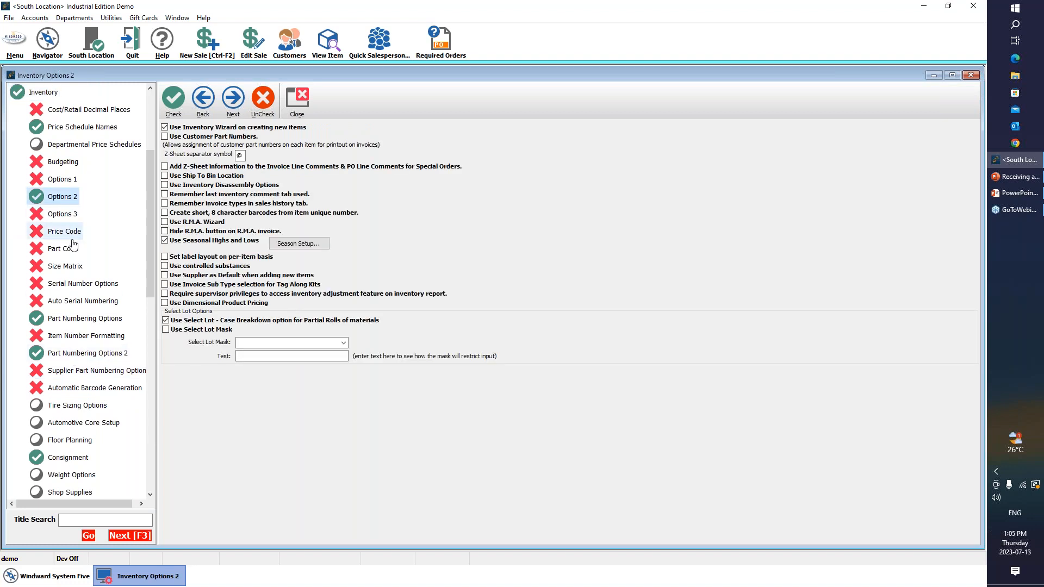
{"action": "left_click", "coordinate": [166, 321]}
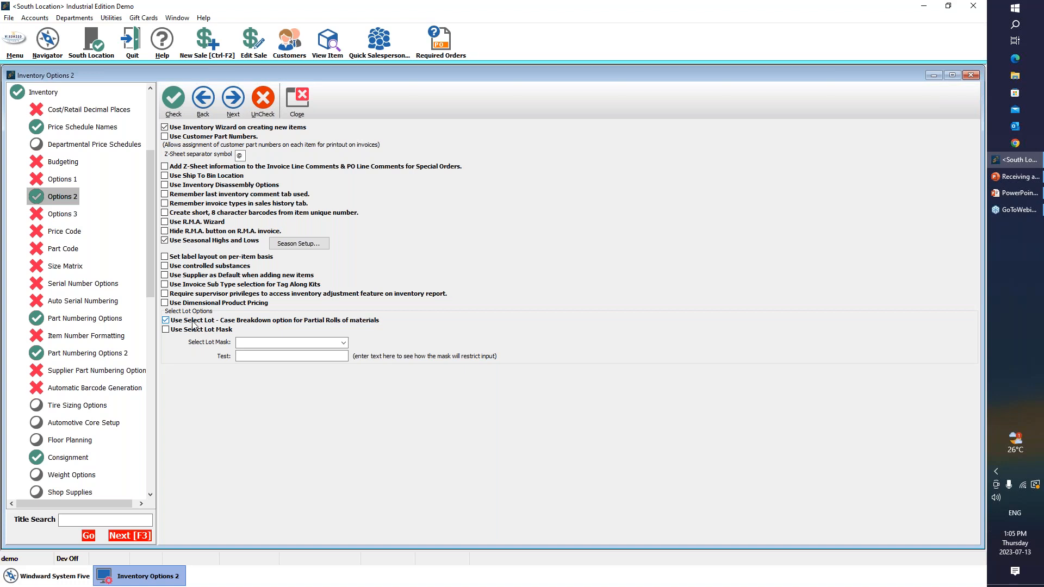
- Check the setting for automatically breaking down multi-level case items in Invoice Options 3
{"action": "double_click", "coordinate": [50, 92]}
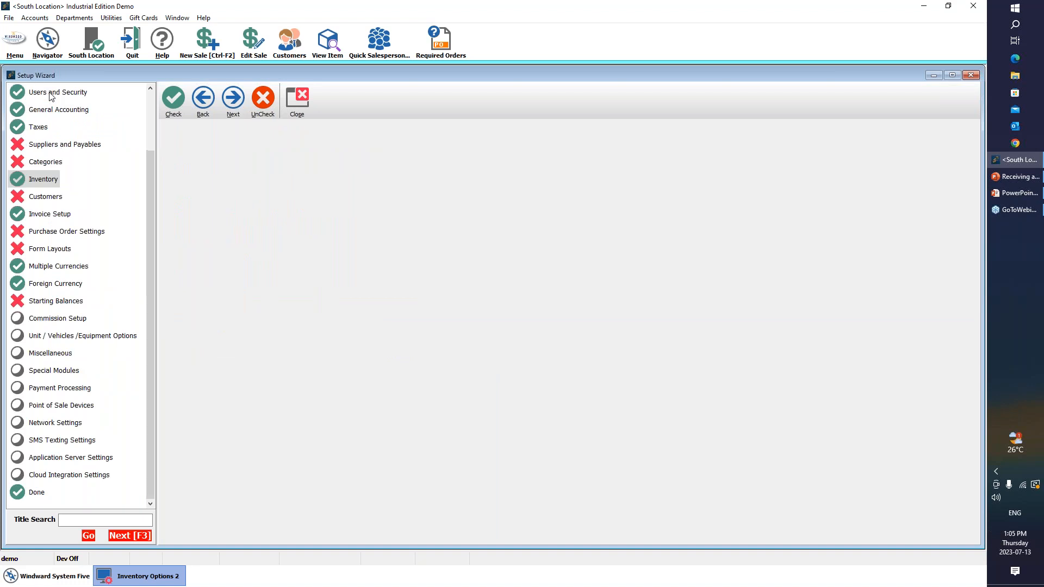
{"action": "double_click", "coordinate": [39, 216]}
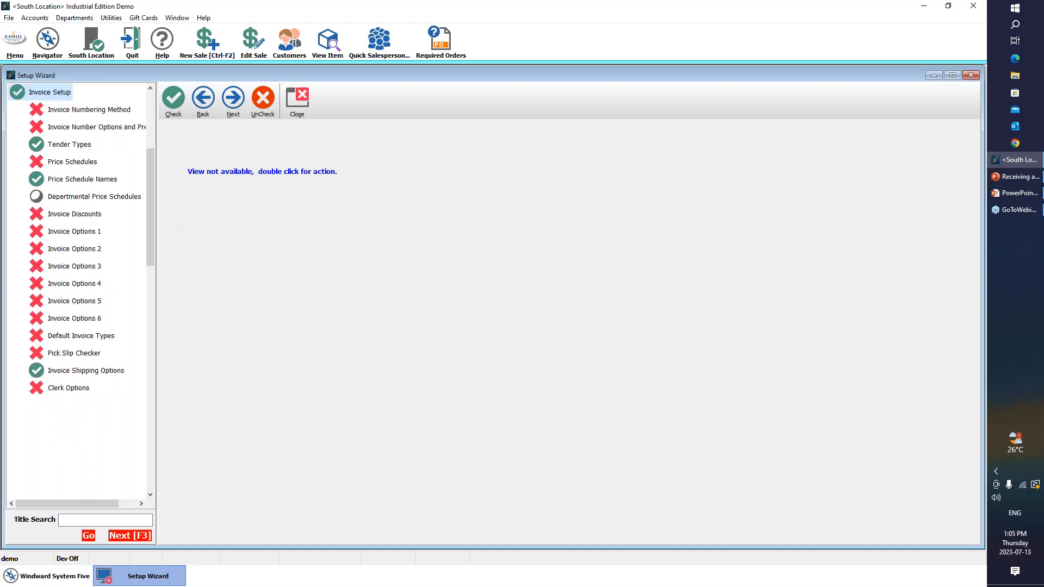
{"action": "double_click", "coordinate": [80, 269]}
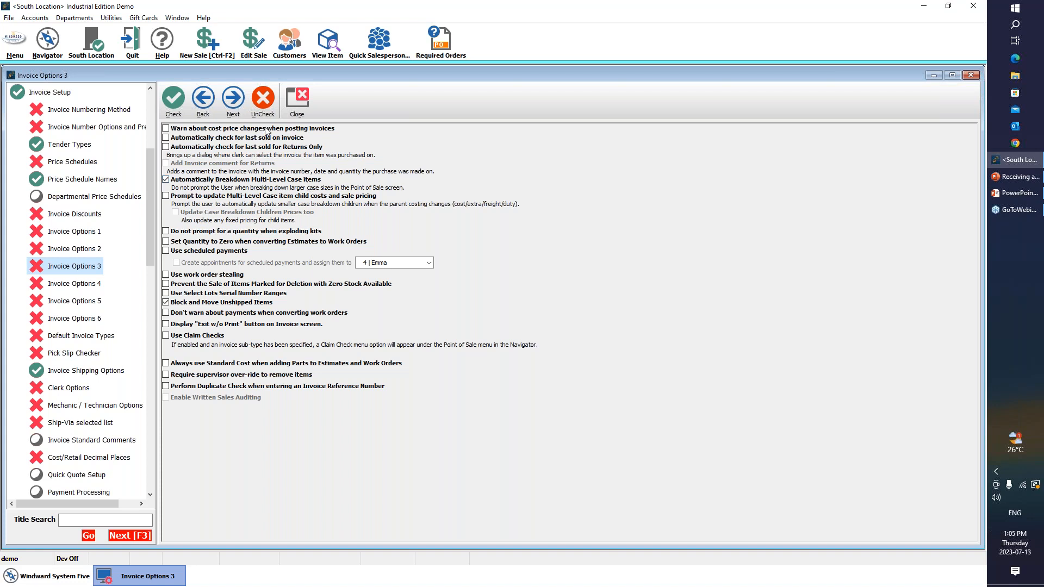
- Create a new inventory item with part number roll in sub category 965 Others, keeping the Normal inventory type
{"action": "left_click", "coordinate": [47, 43]}
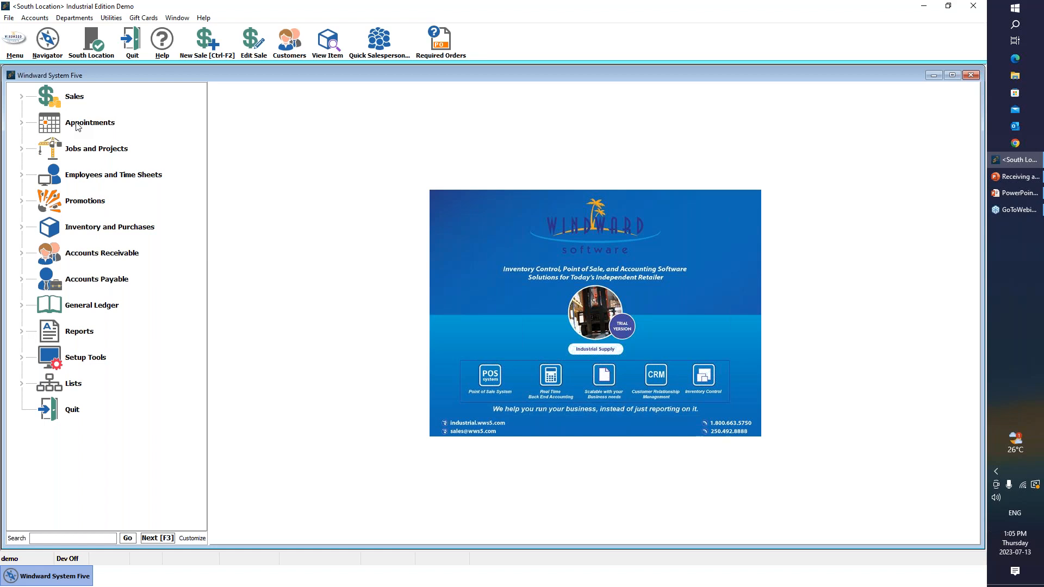
{"action": "left_click", "coordinate": [99, 226]}
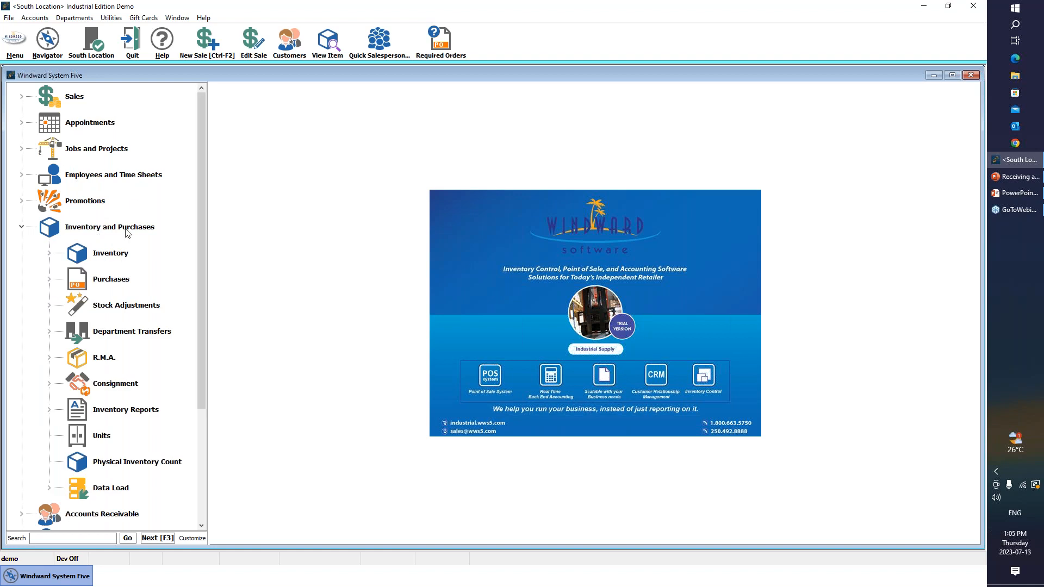
{"action": "left_click", "coordinate": [115, 260]}
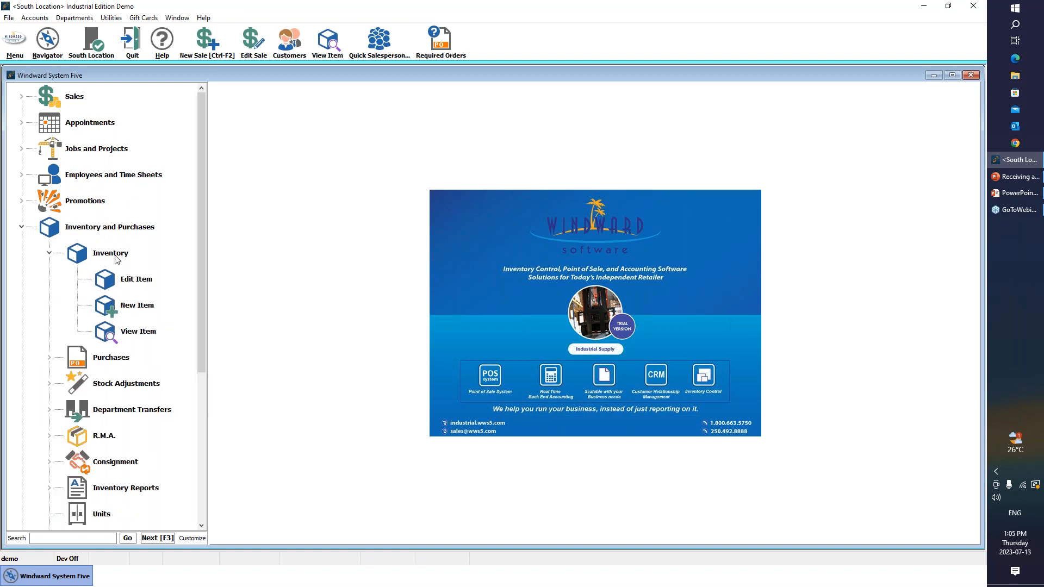
{"action": "double_click", "coordinate": [137, 307]}
{"action": "left_click", "coordinate": [361, 292]}
{"action": "left_click", "coordinate": [513, 242]}
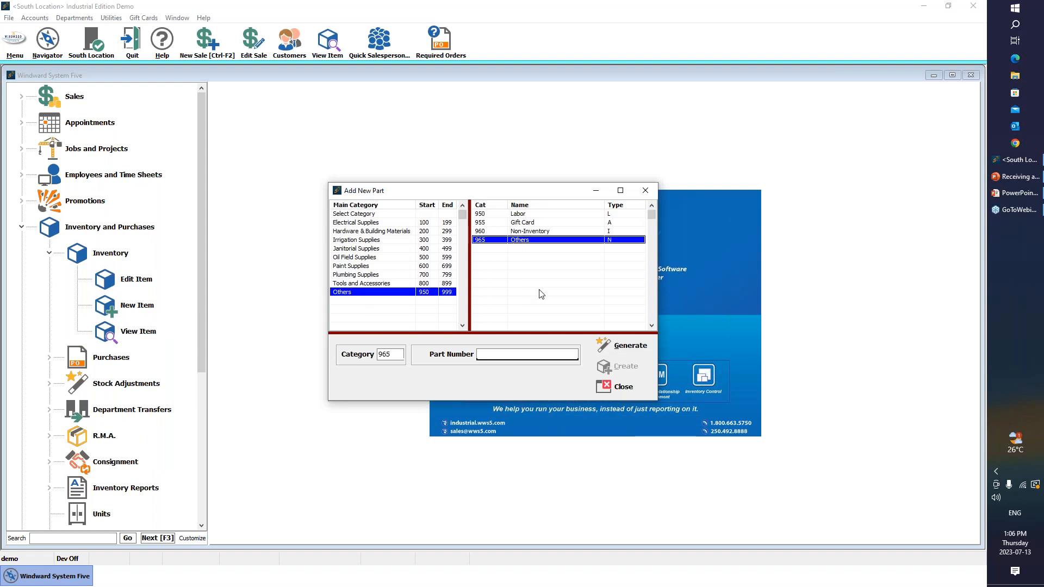
{"action": "left_click", "coordinate": [537, 355]}
{"action": "type", "text": "roll"}
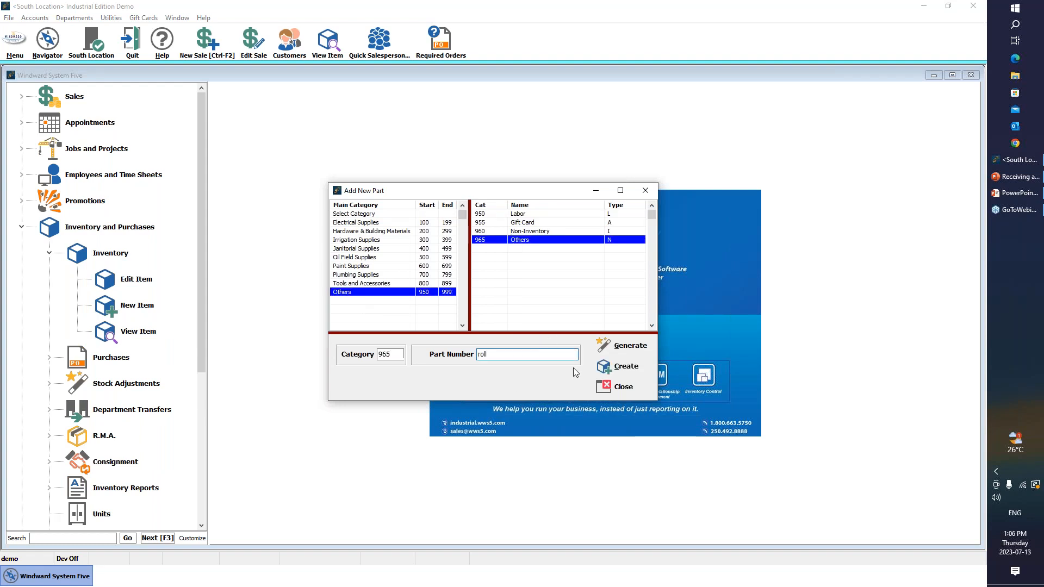
{"action": "left_click", "coordinate": [603, 367]}
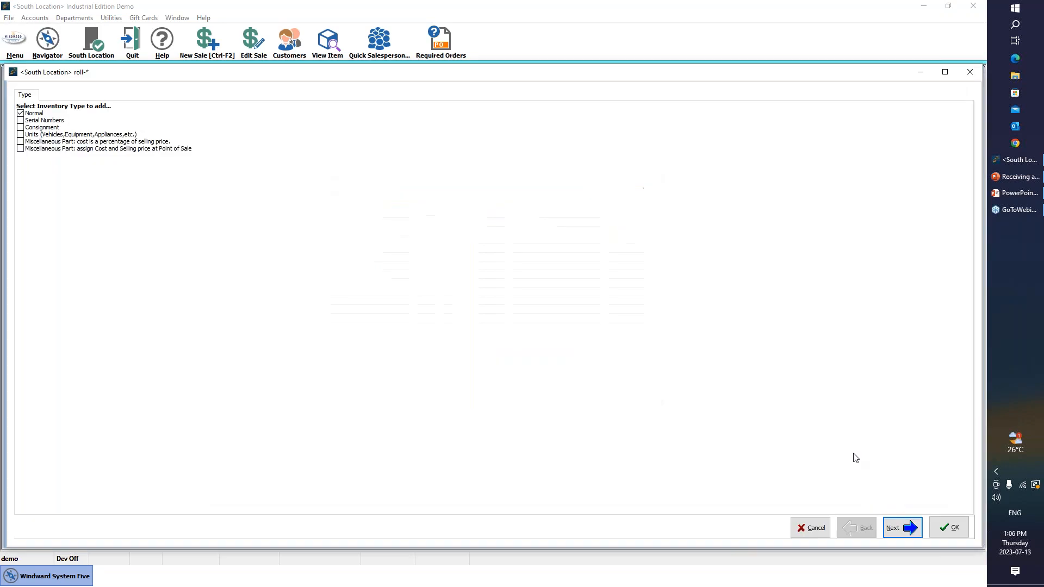
{"action": "left_click", "coordinate": [950, 528]}
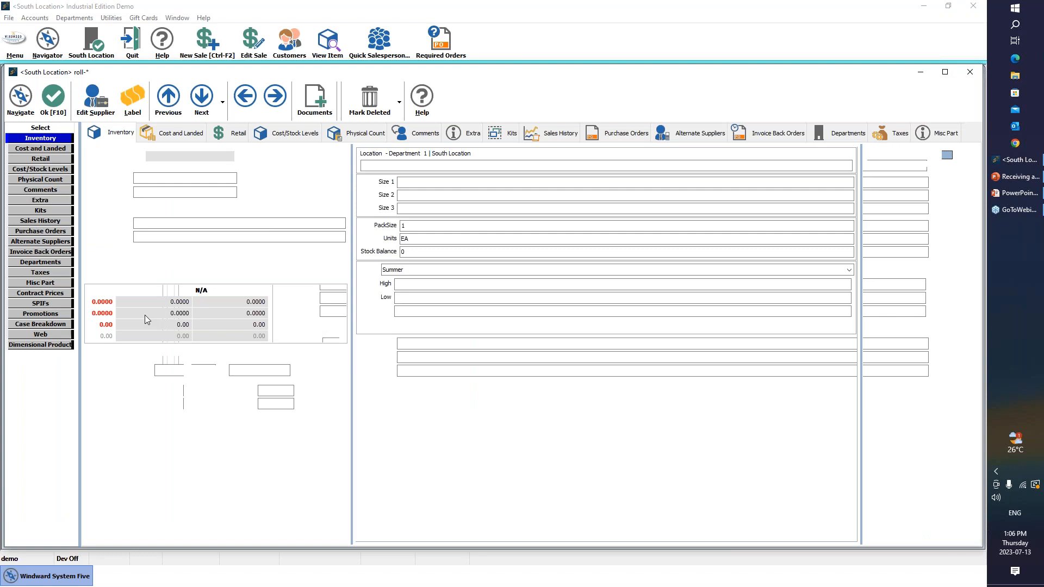
- Describe the item as full roll of material and set its standard cost to 700
{"action": "left_click", "coordinate": [162, 224]}
{"action": "type", "text": "full roll of "}
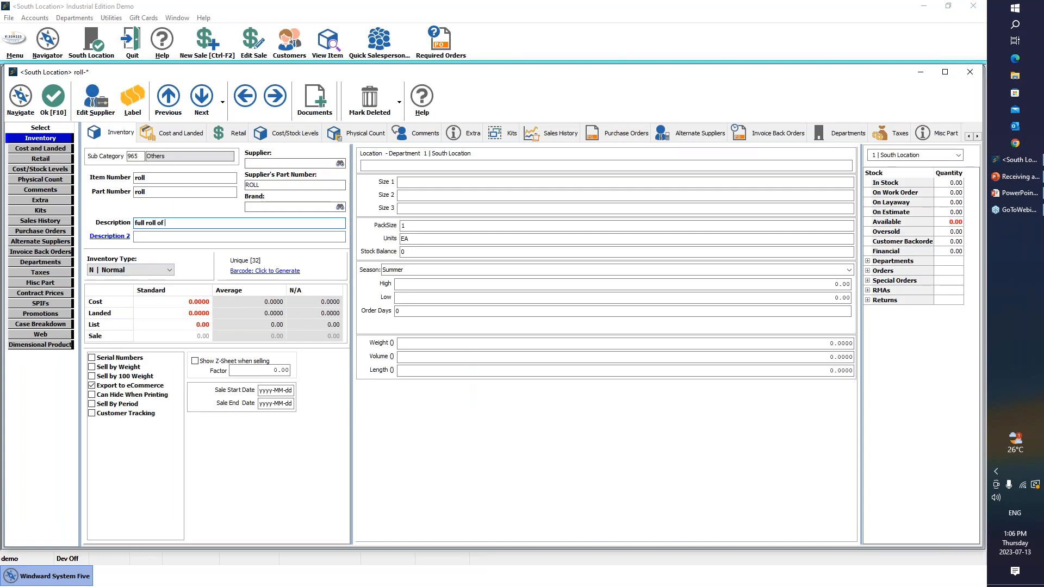
{"action": "type", "text": "material"}
{"action": "left_click", "coordinate": [194, 303]}
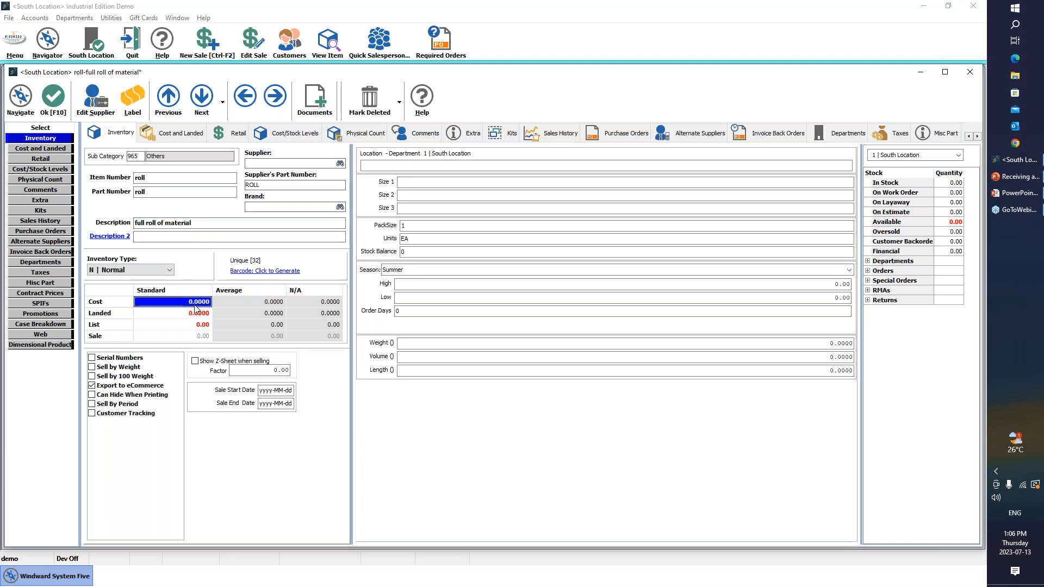
{"action": "type", "text": "700"}
{"action": "key", "text": "Return"}
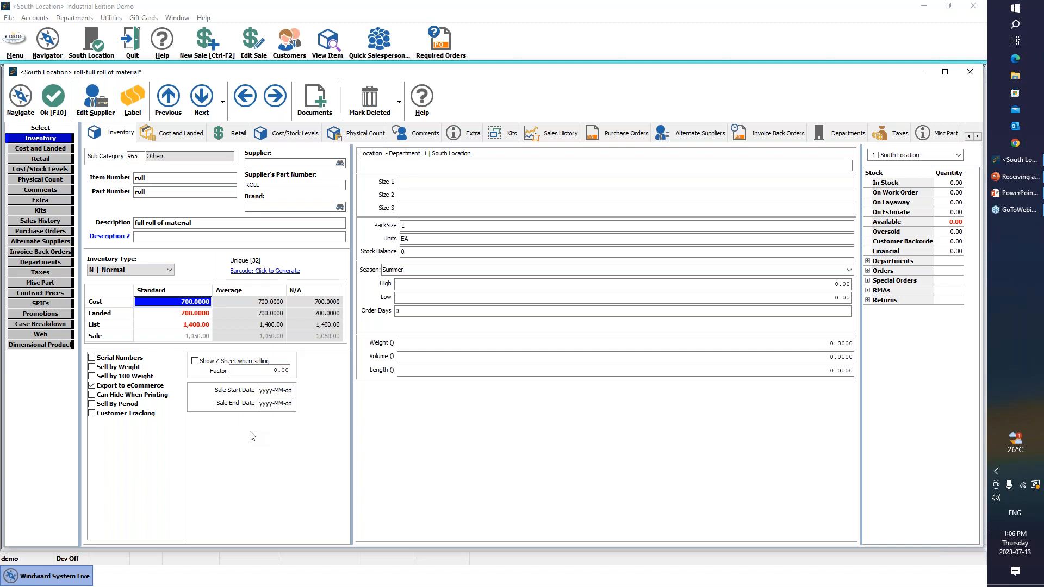
- Start creating a smaller case size in the roll's case breakdown and set its units to /foot
{"action": "left_click", "coordinate": [38, 327]}
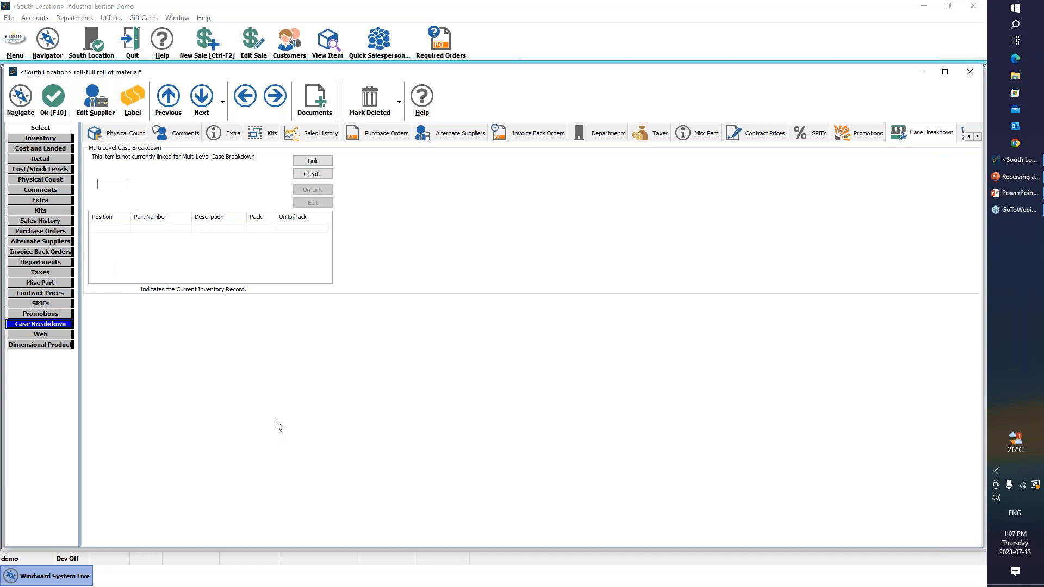
{"action": "left_click", "coordinate": [319, 177]}
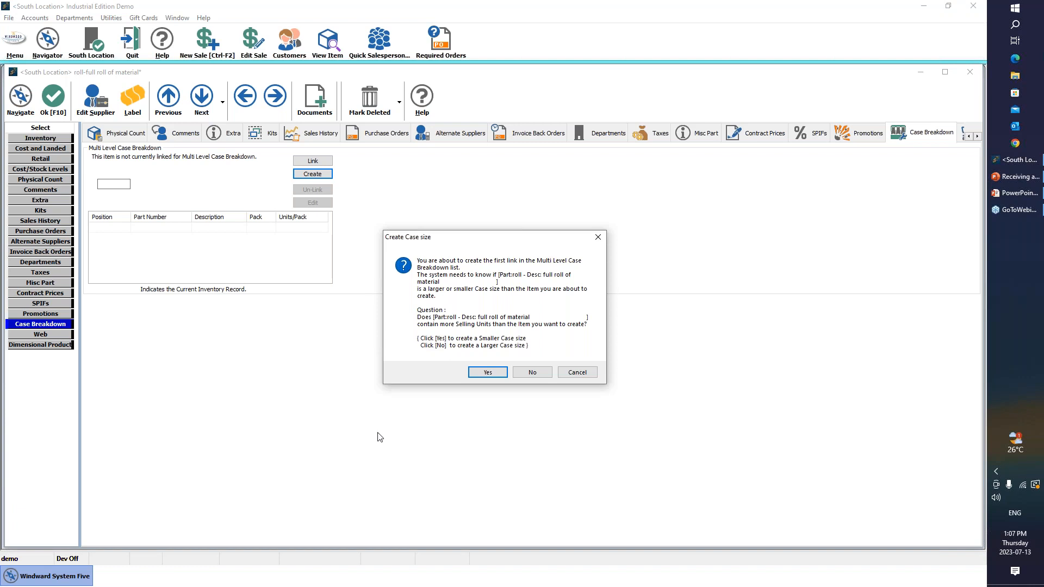
{"action": "left_click", "coordinate": [488, 373]}
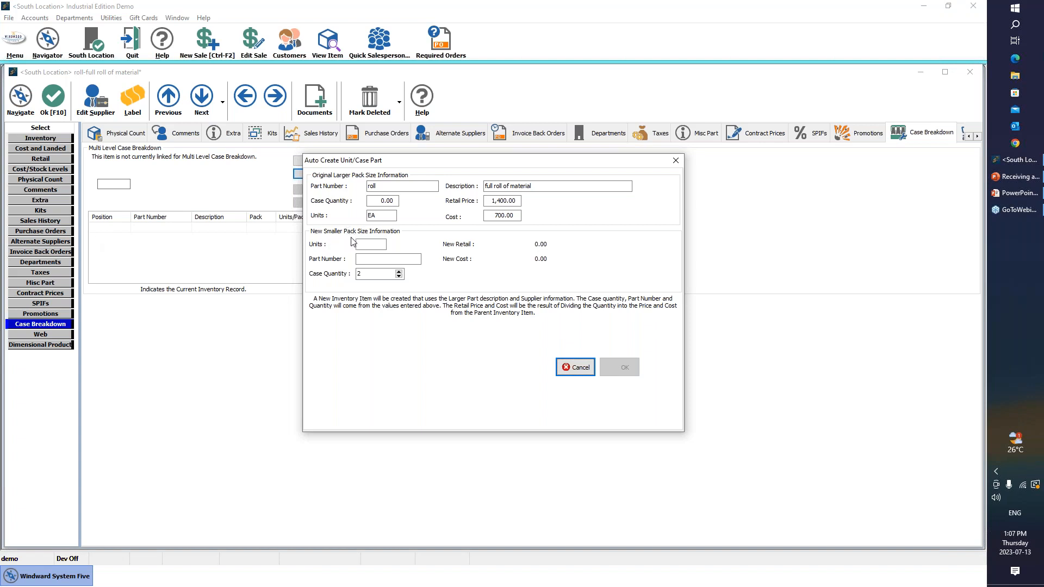
{"action": "left_click", "coordinate": [369, 244]}
{"action": "type", "text": "foot"}
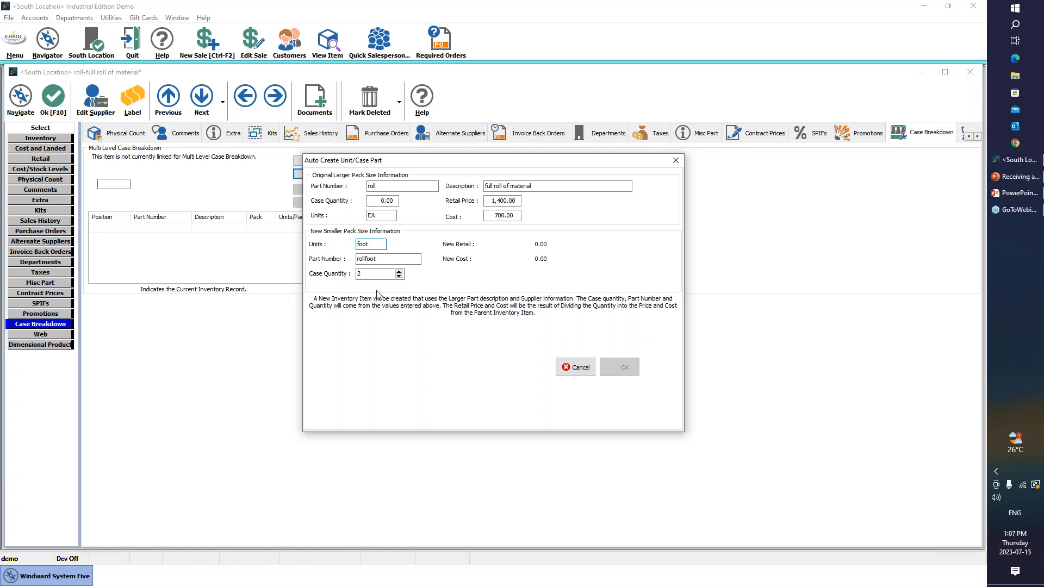
{"action": "left_click", "coordinate": [359, 243]}
{"action": "type", "text": "/"}
- Create the smaller pack item with part number material/foot and a case quantity of 150
{"action": "left_click", "coordinate": [365, 259]}
{"action": "key", "text": "BackSpace"}
{"action": "key", "text": "BackSpace"}
{"action": "key", "text": "BackSpace"}
{"action": "key", "text": "BackSpace"}
{"action": "type", "text": "material/"}
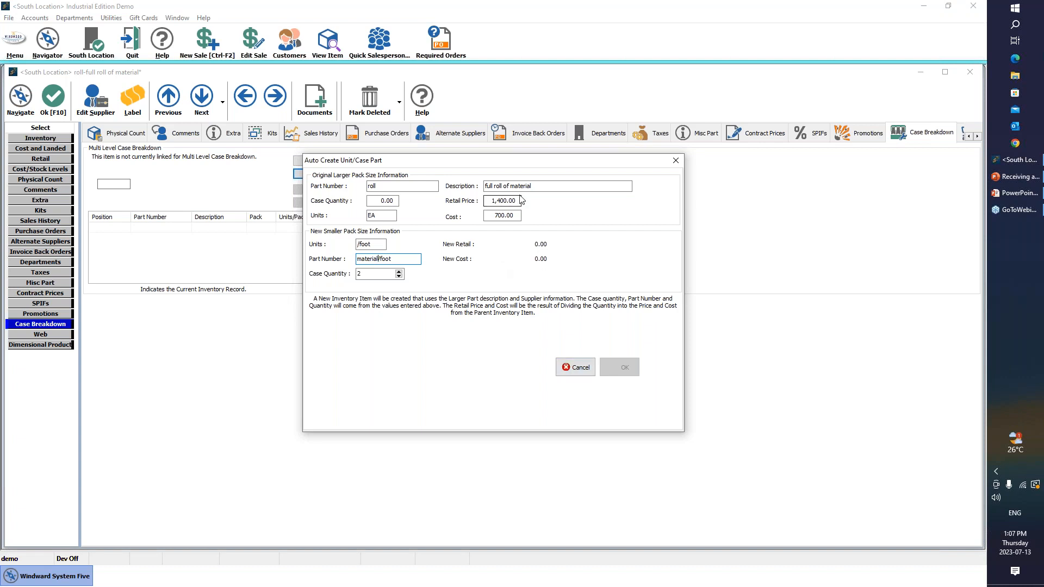
{"action": "key", "text": "Tab"}
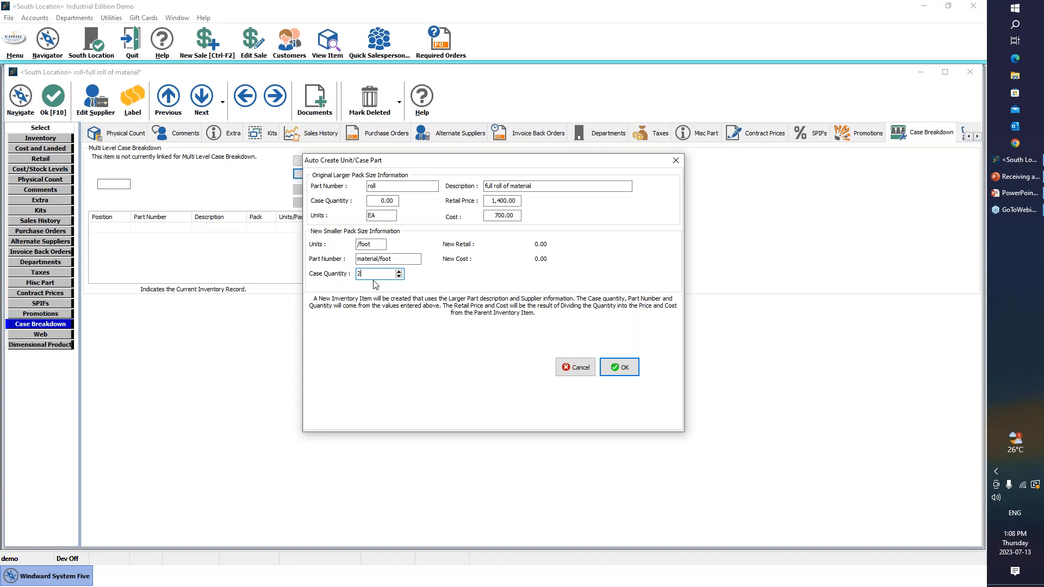
{"action": "type", "text": "150"}
{"action": "left_click", "coordinate": [623, 372]}
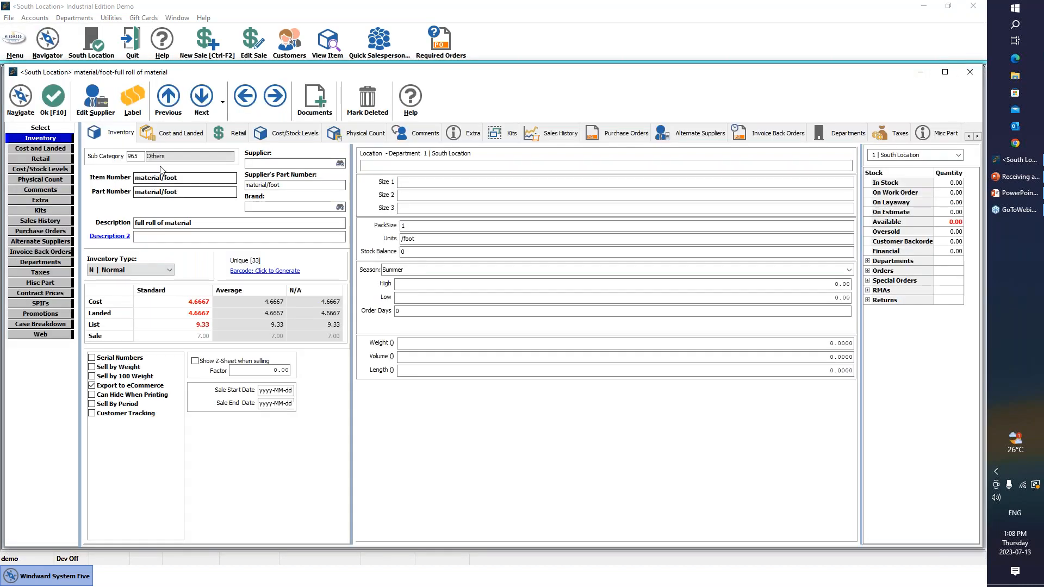
- Save the material/foot and roll items and finish adding new parts
{"action": "left_click", "coordinate": [52, 103]}
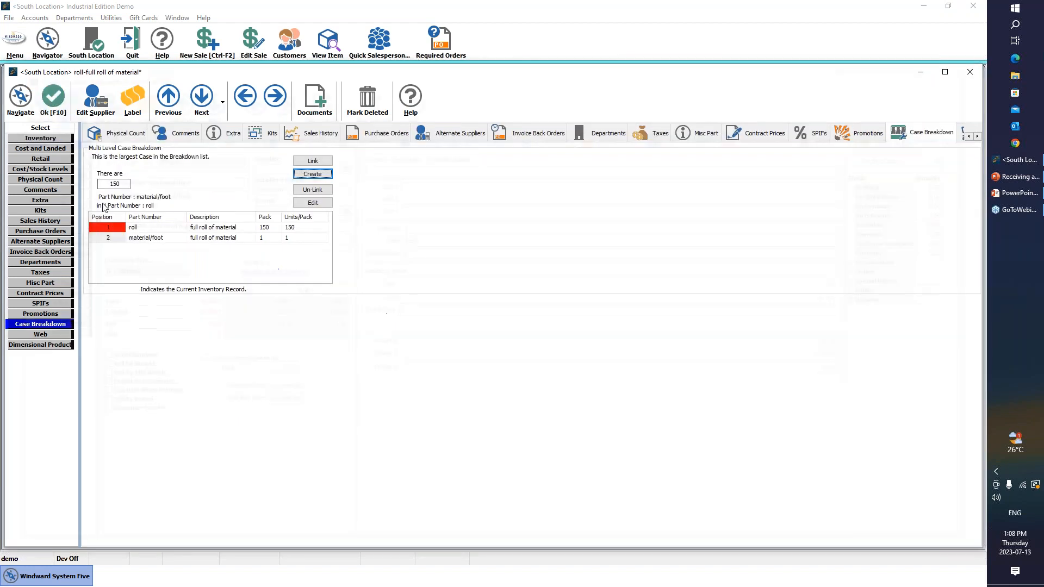
{"action": "left_click", "coordinate": [53, 102]}
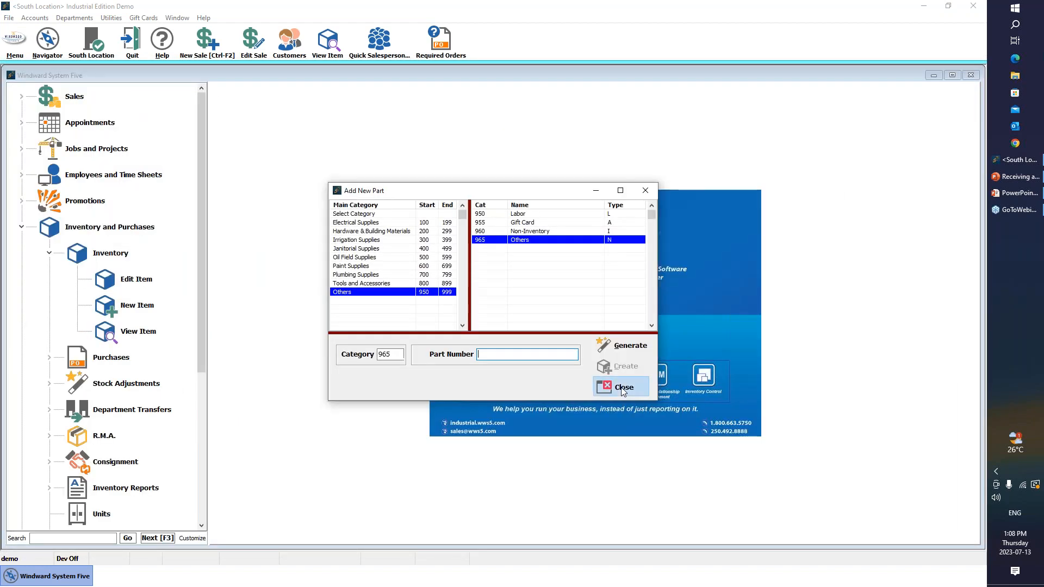
{"action": "left_click", "coordinate": [623, 390]}
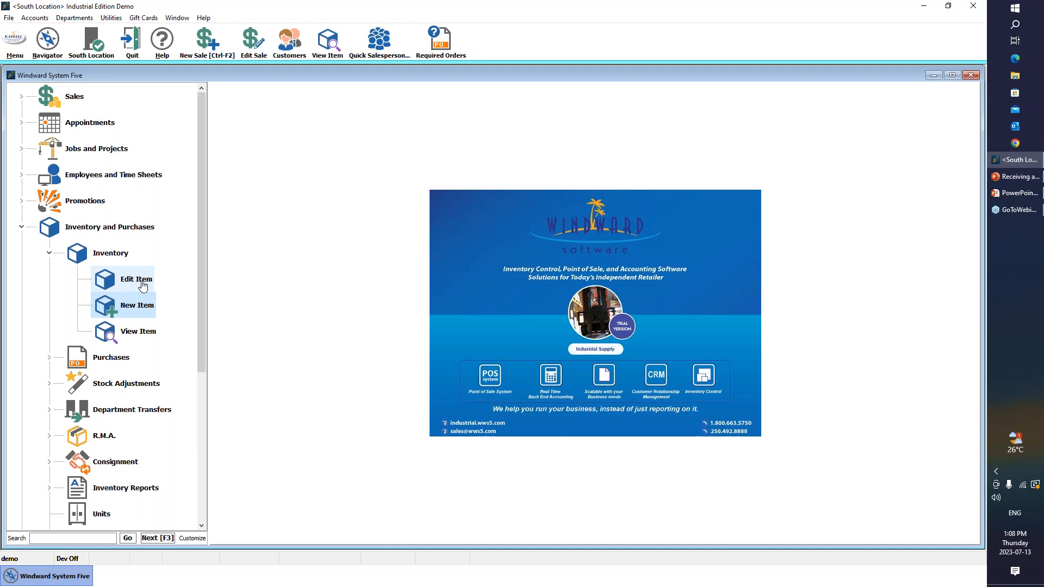
- Find the roll part in sub category 965 Others and open it for editing
{"action": "left_click", "coordinate": [143, 285]}
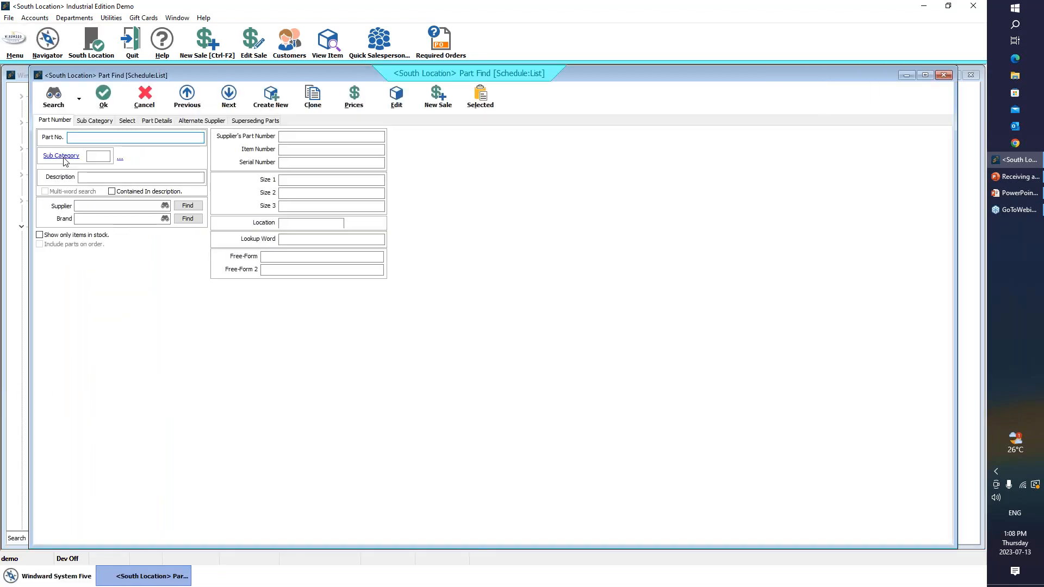
{"action": "left_click", "coordinate": [64, 159]}
{"action": "left_click", "coordinate": [359, 304]}
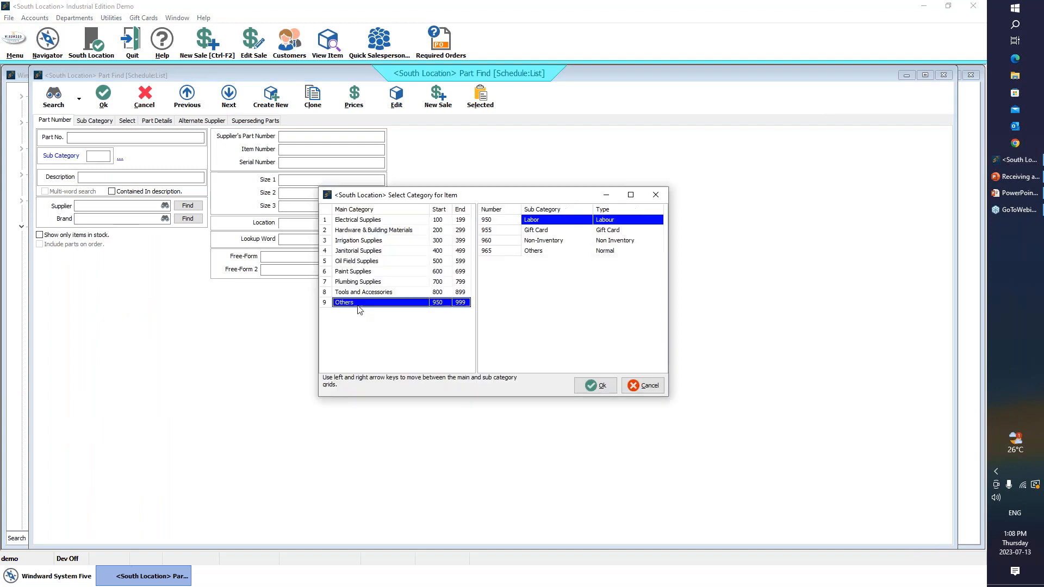
{"action": "left_click", "coordinate": [541, 252]}
{"action": "left_click", "coordinate": [609, 384]}
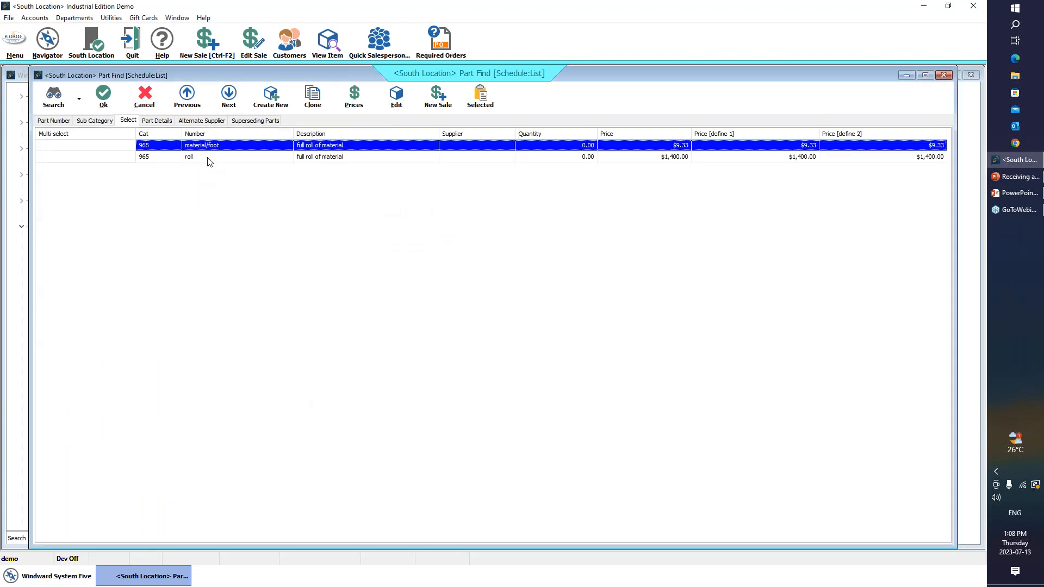
{"action": "left_click", "coordinate": [209, 158]}
{"action": "double_click", "coordinate": [208, 158]}
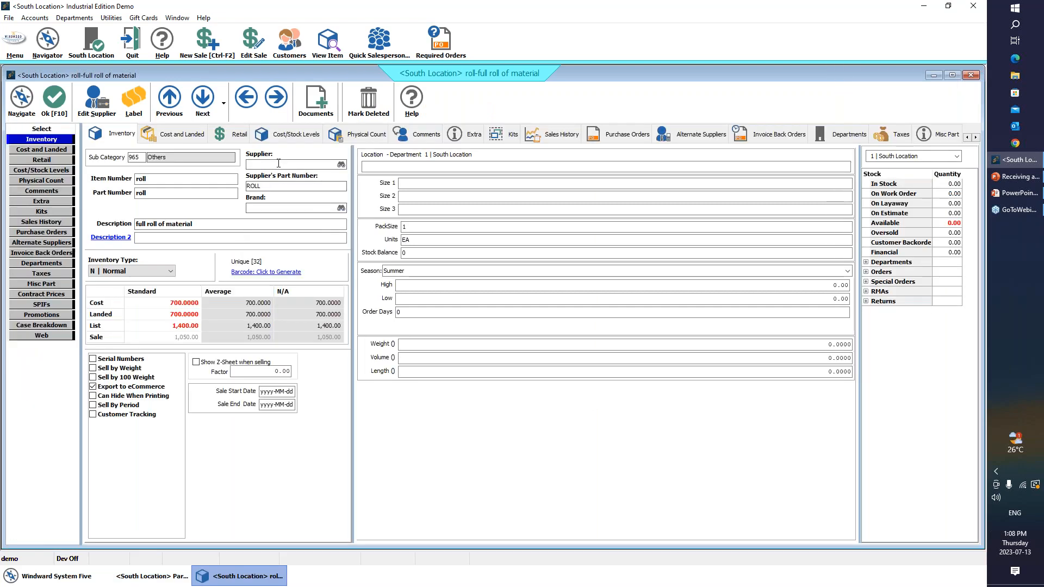
- Assign Test Supplier as the roll's supplier, save the item and leave the part search
{"action": "type", "text": "T"}
{"action": "key", "text": "Return"}
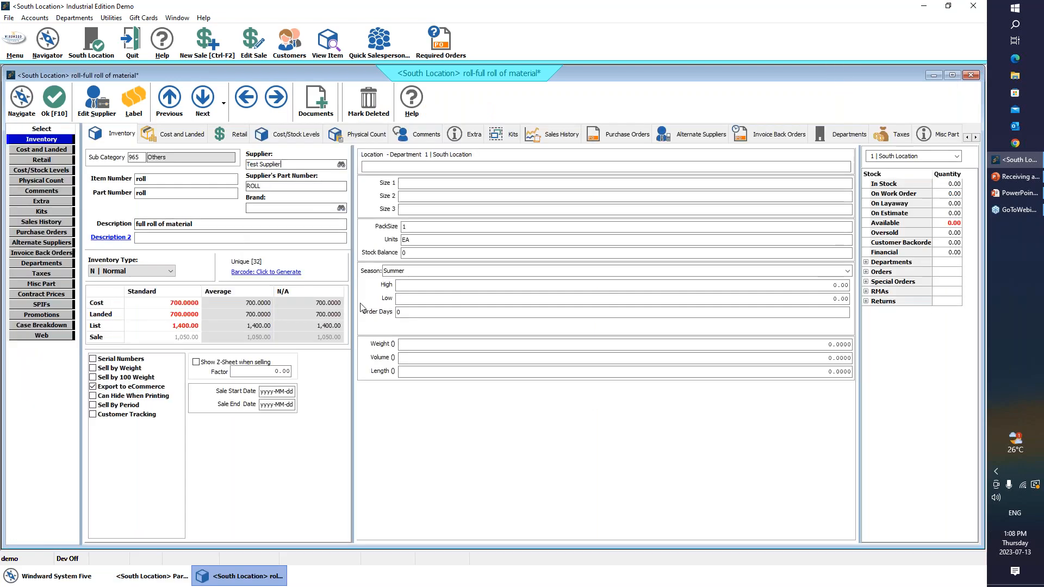
{"action": "left_click", "coordinate": [59, 102]}
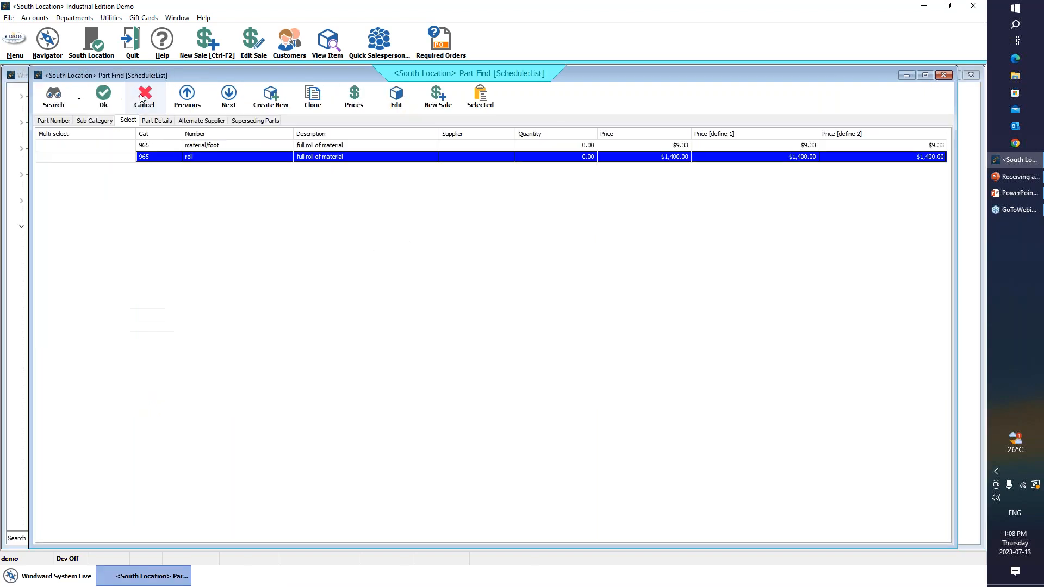
{"action": "left_click", "coordinate": [145, 98]}
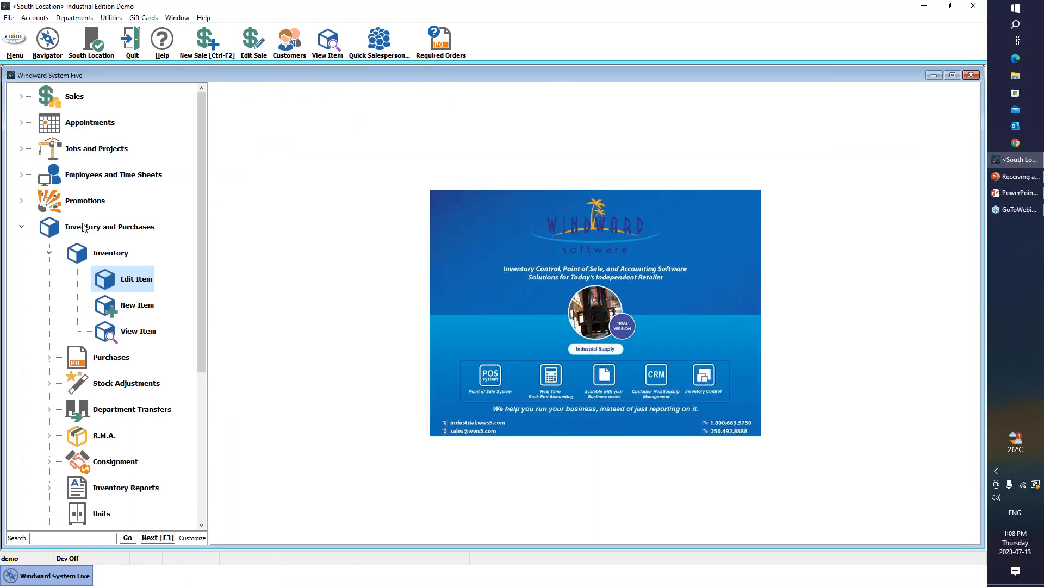
- Start a new receiving report under Inventory and Purchases for the supplier Test Supplier
{"action": "left_click", "coordinate": [22, 228]}
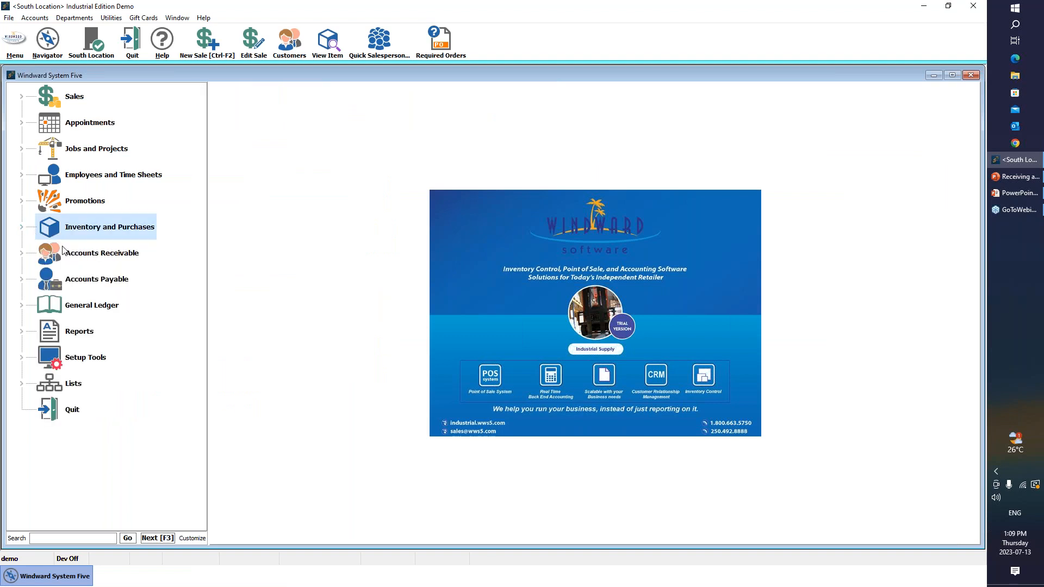
{"action": "left_click", "coordinate": [25, 232]}
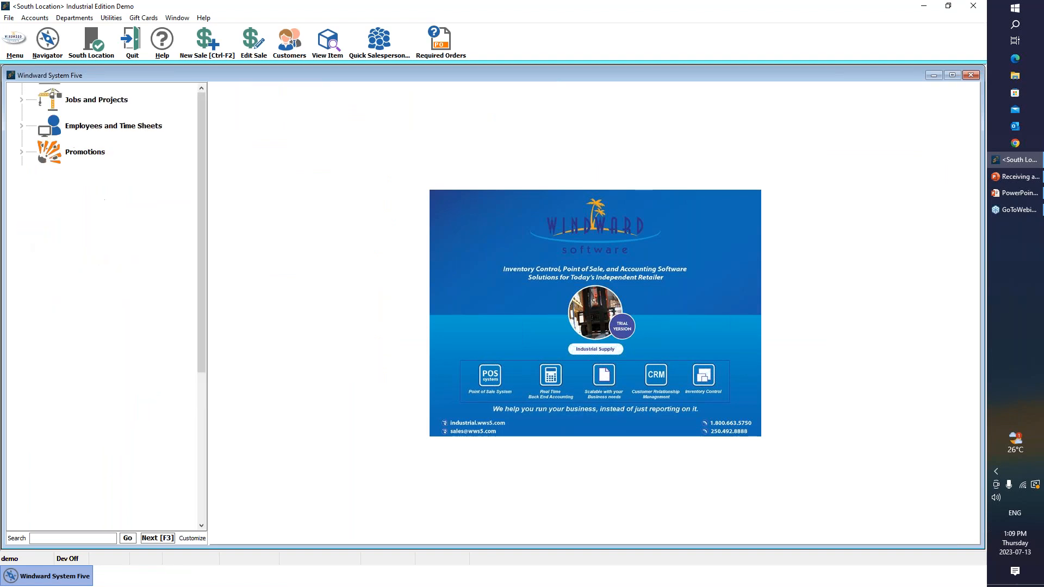
{"action": "left_click", "coordinate": [50, 306]}
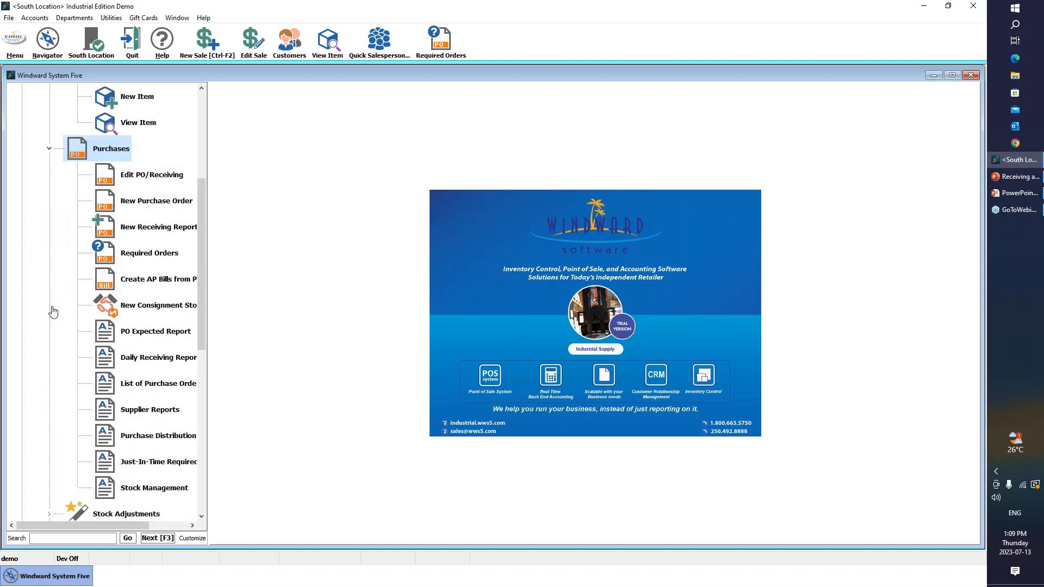
{"action": "left_click", "coordinate": [173, 201]}
{"action": "left_click_drag", "start_coordinate": [209, 226], "coordinate": [248, 228]}
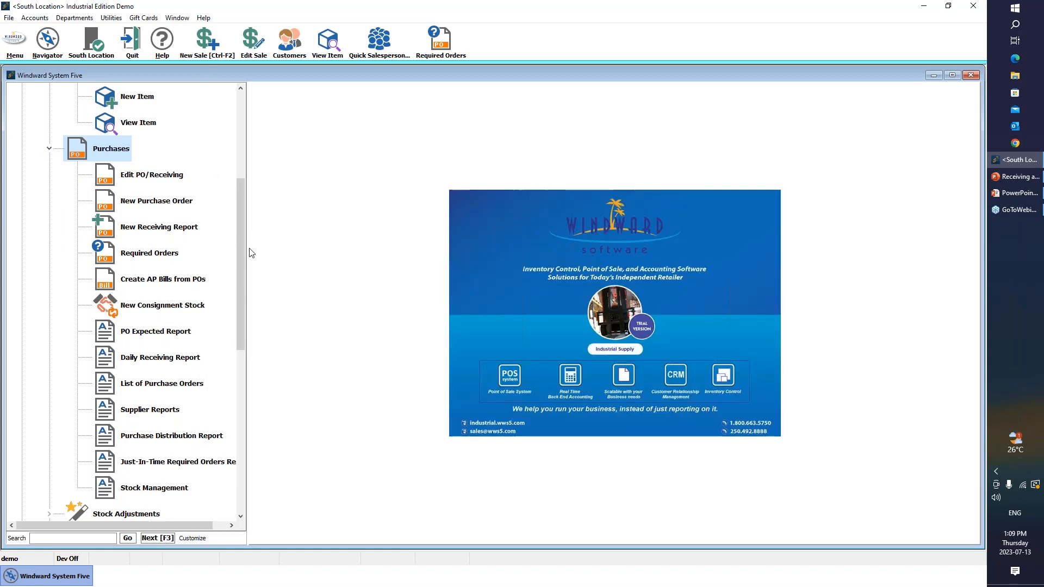
{"action": "double_click", "coordinate": [180, 235]}
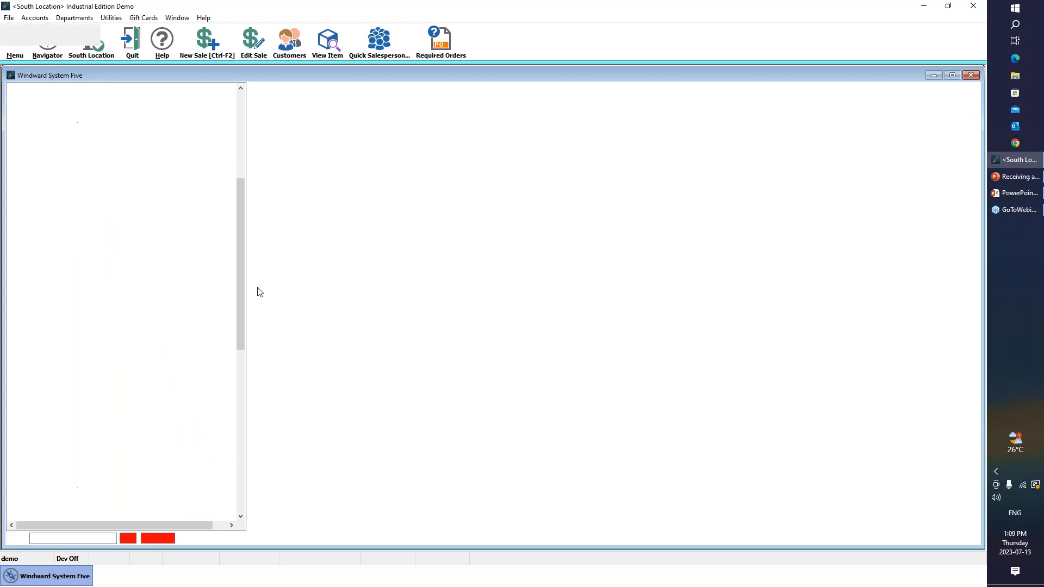
{"action": "type", "text": "tes"}
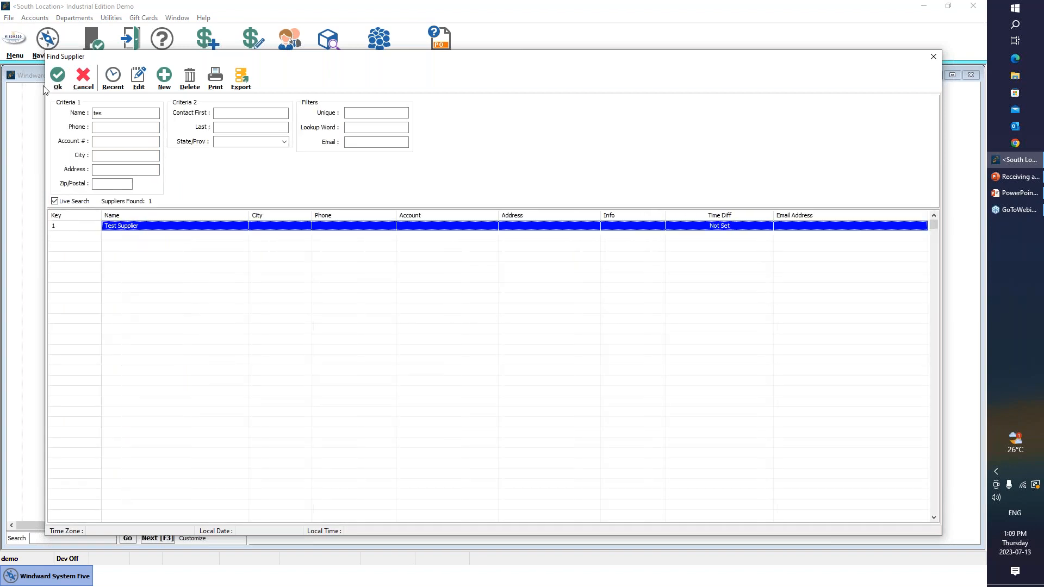
{"action": "left_click", "coordinate": [57, 76]}
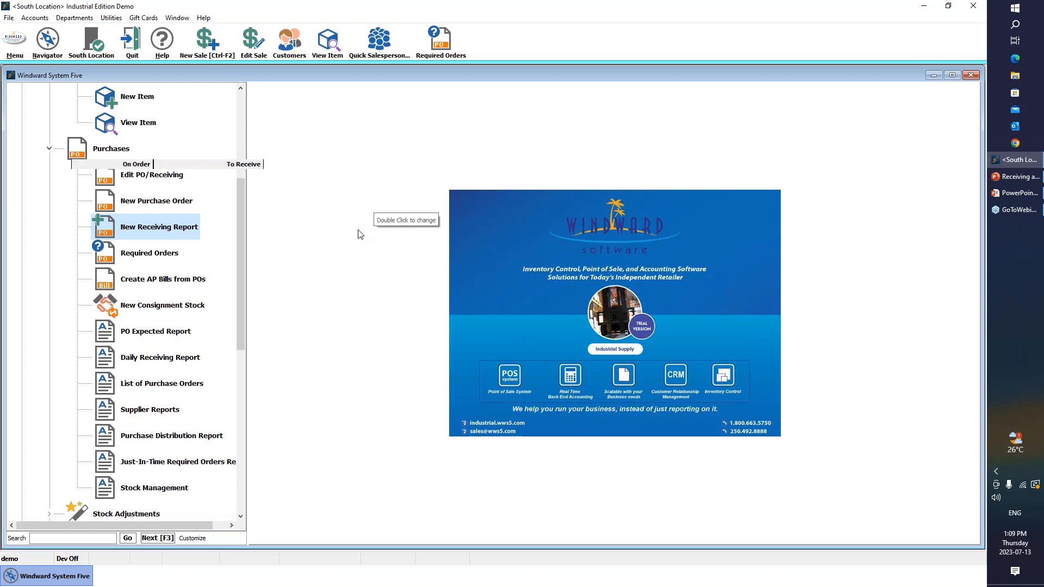
- Add the roll item to the receiving report with a quantity to receive of 200
{"action": "left_click", "coordinate": [265, 187]}
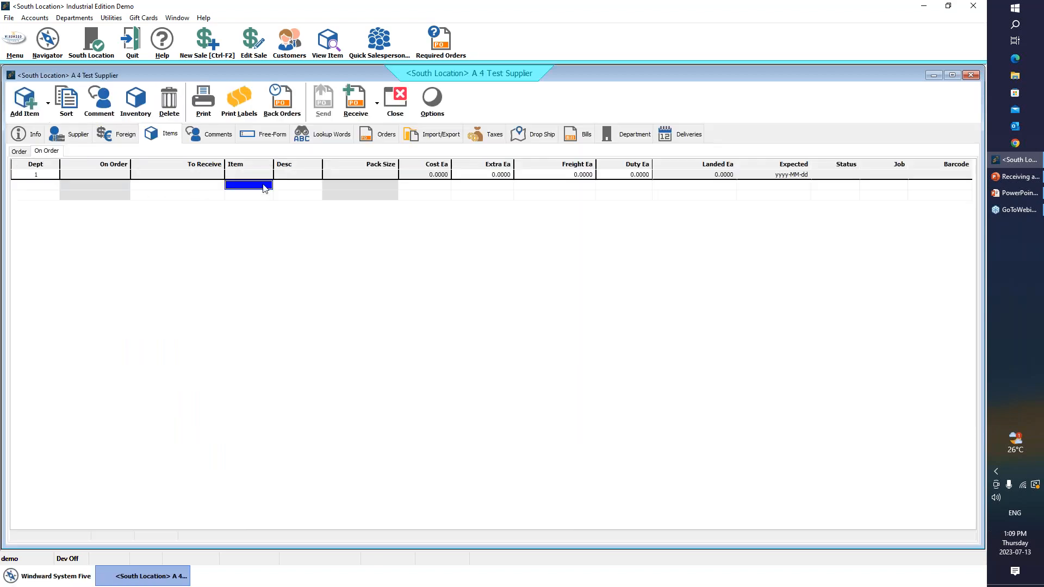
{"action": "type", "text": "r"}
{"action": "key", "text": "Return"}
{"action": "type", "text": "200"}
{"action": "key", "text": "Return"}
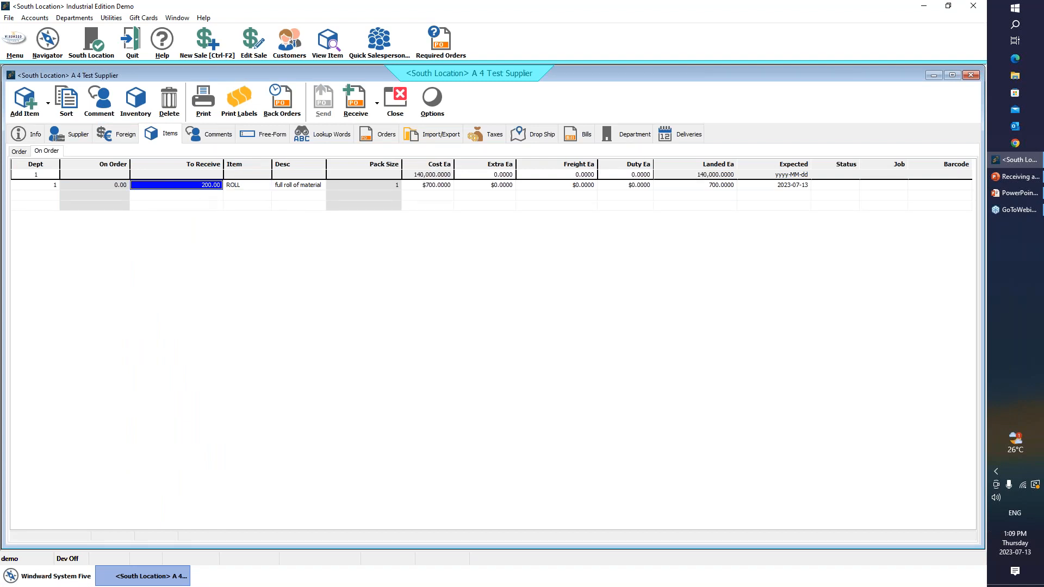
- Receive the order and skip printing the receiving report
{"action": "left_click", "coordinate": [356, 101]}
{"action": "left_click", "coordinate": [544, 347]}
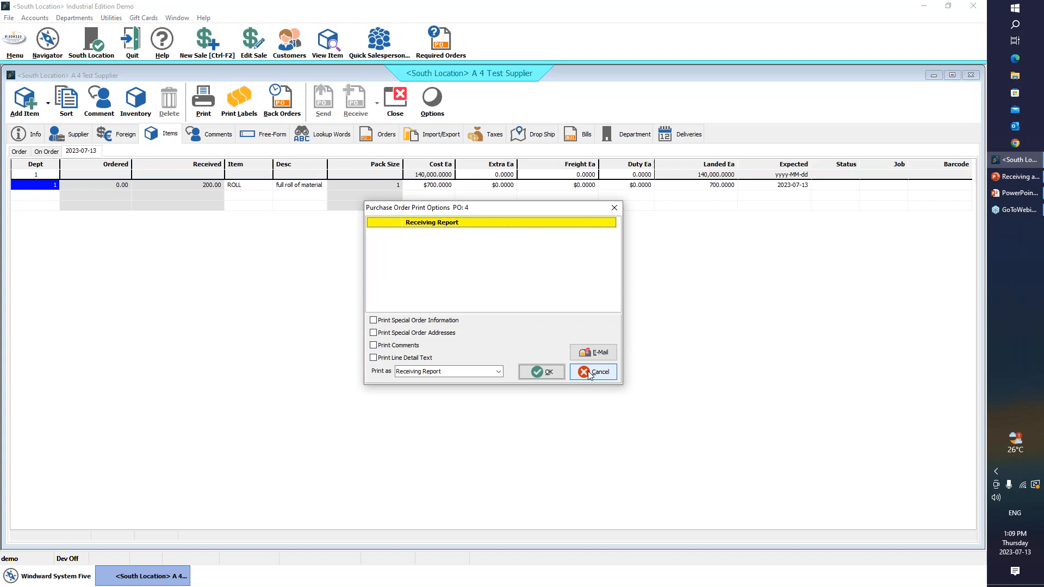
{"action": "left_click", "coordinate": [591, 373]}
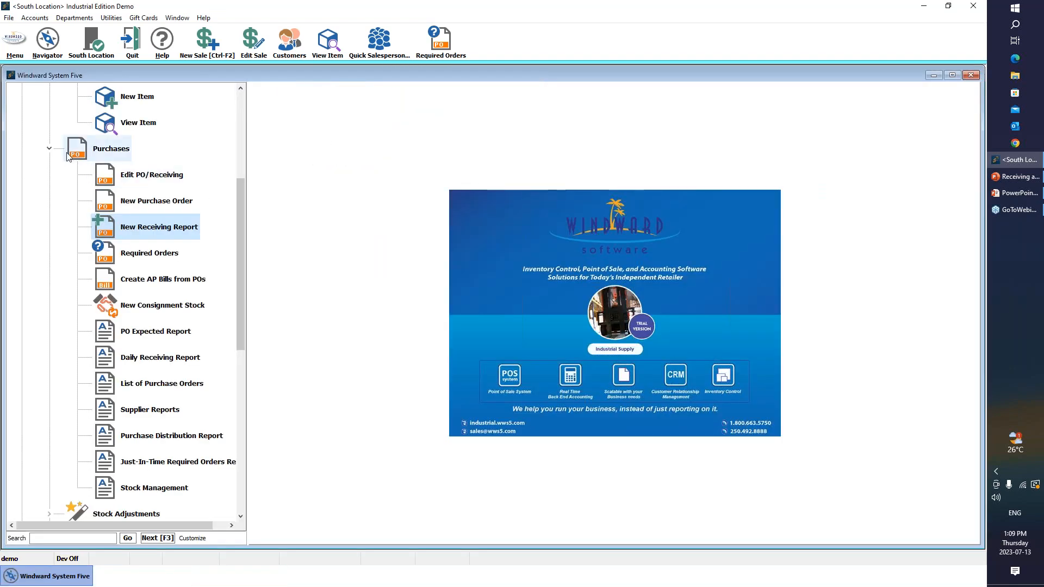
- Find and open the roll item to check its stock quantities, then close the item and the part search
{"action": "left_click", "coordinate": [100, 149]}
{"action": "left_click_drag", "start_coordinate": [242, 226], "coordinate": [241, 129]}
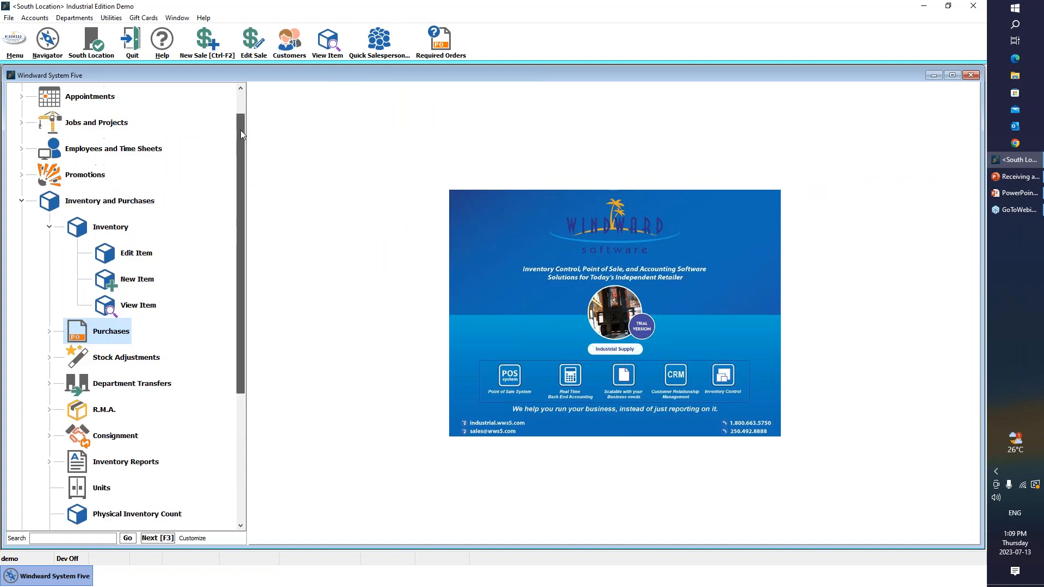
{"action": "left_click", "coordinate": [136, 253]}
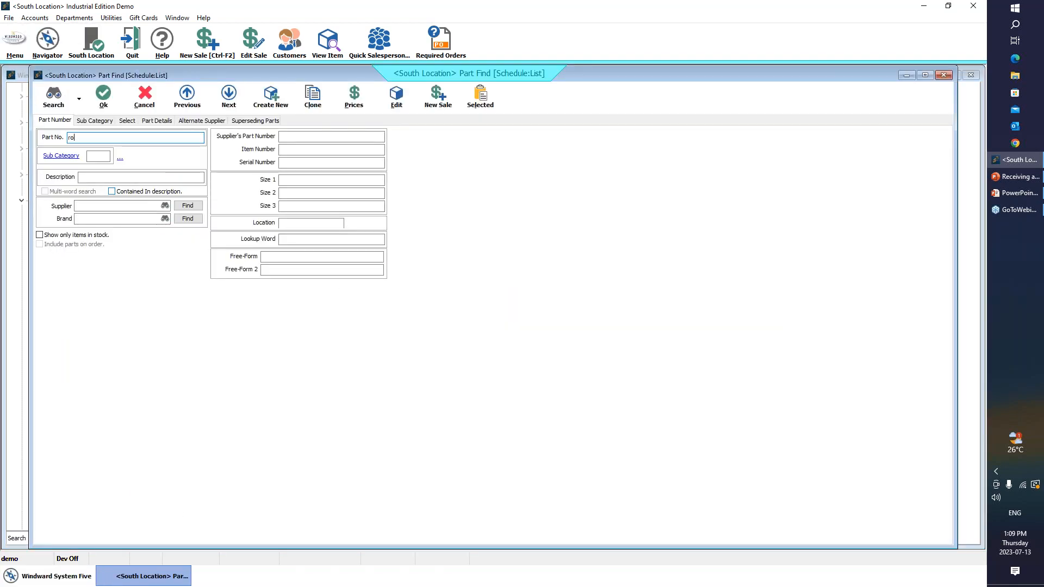
{"action": "key", "text": "Return"}
{"action": "double_click", "coordinate": [267, 148]}
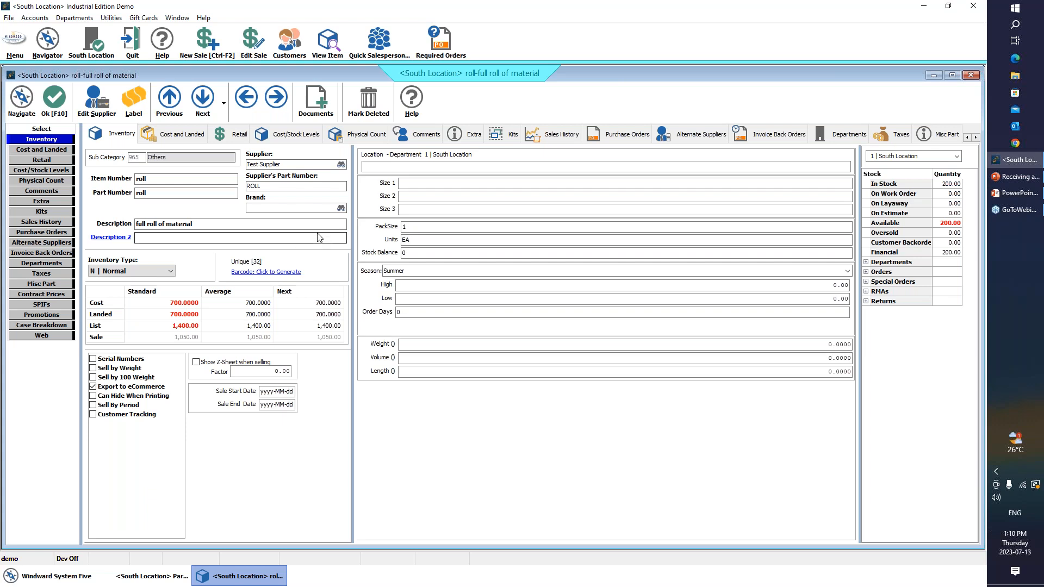
{"action": "double_click", "coordinate": [141, 193]}
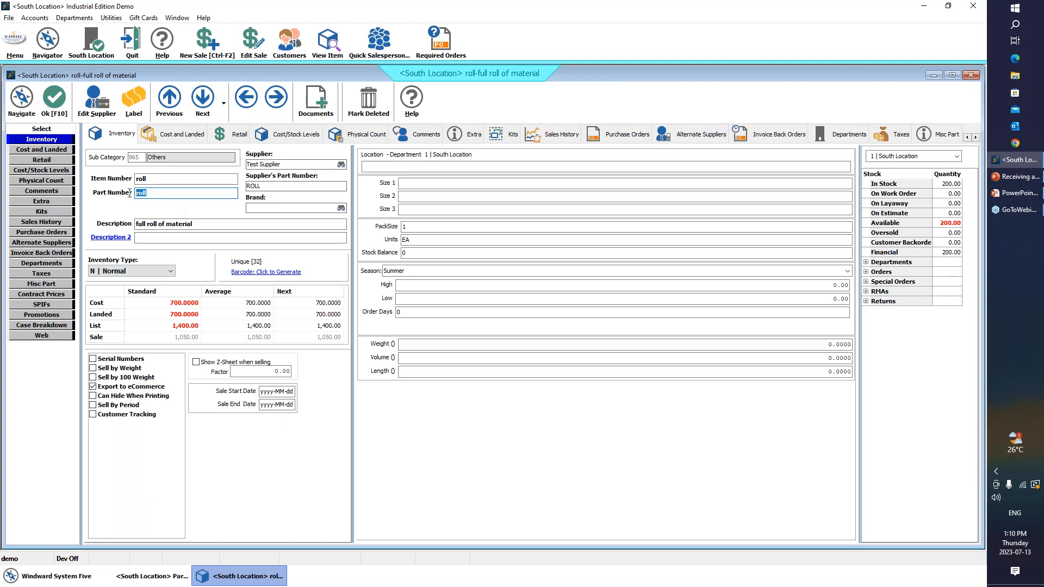
{"action": "left_click", "coordinate": [55, 101]}
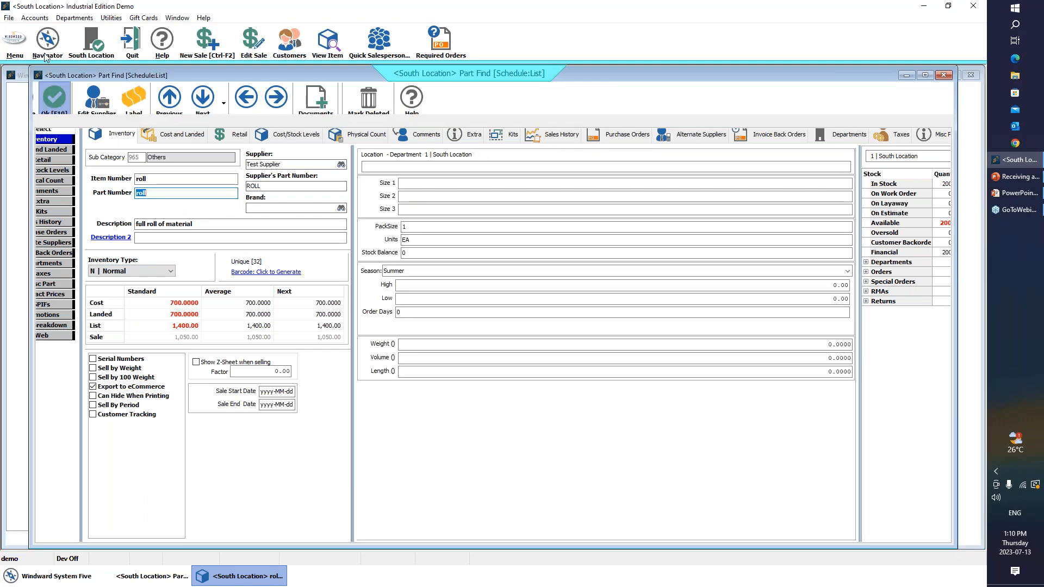
{"action": "left_click", "coordinate": [153, 101]}
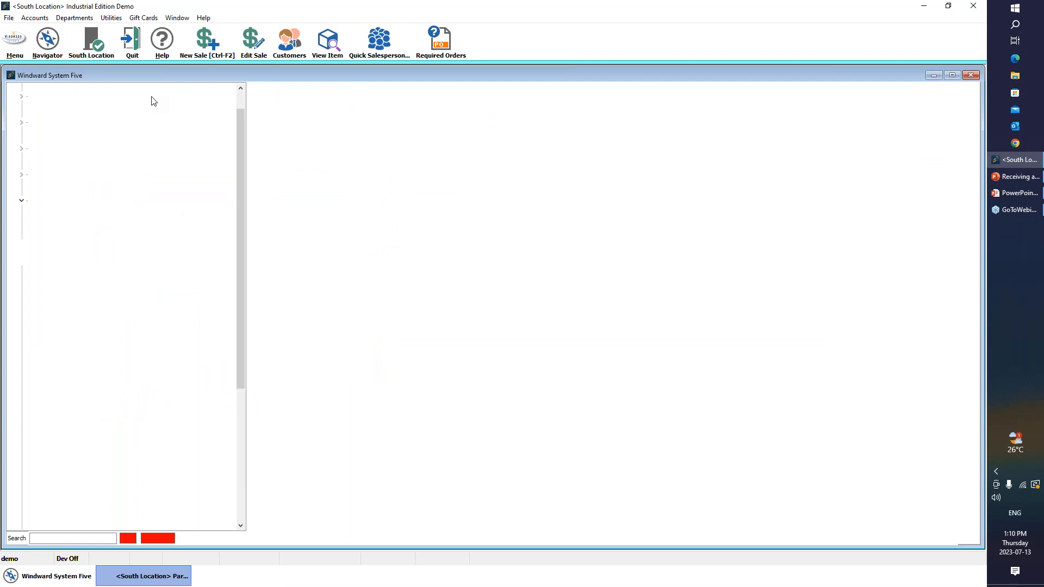
- Create a new Accounts Receivable invoice for the Penticton customer chosen from the recent customers
{"action": "key", "text": "ctrl+F2"}
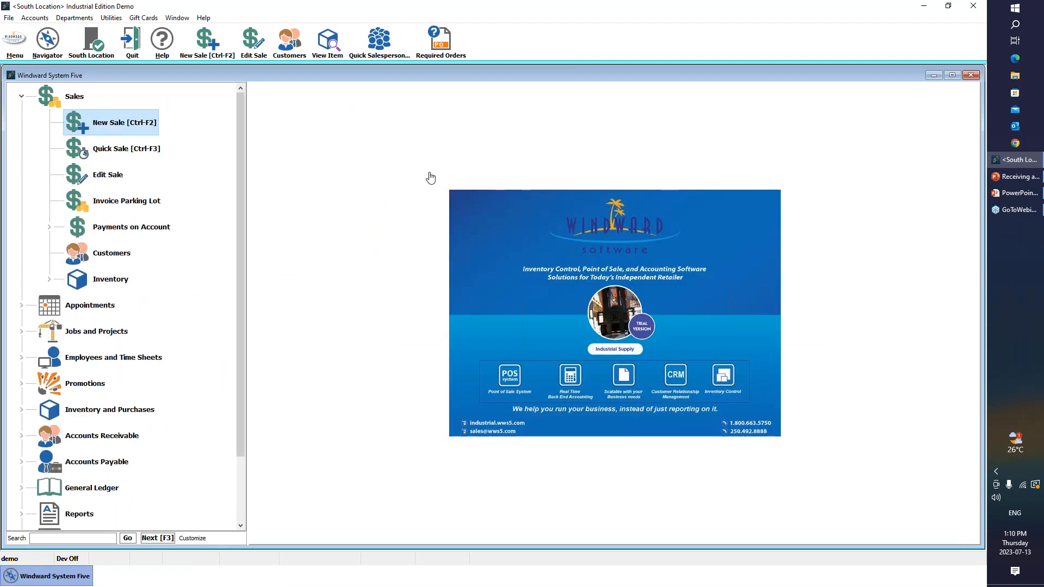
{"action": "left_click", "coordinate": [489, 212]}
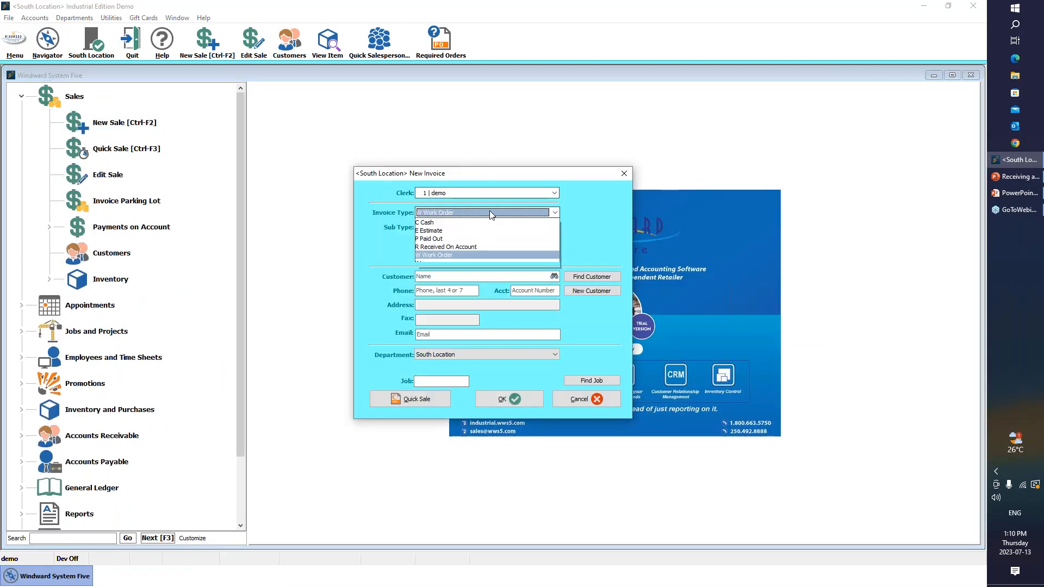
{"action": "left_click", "coordinate": [467, 223]}
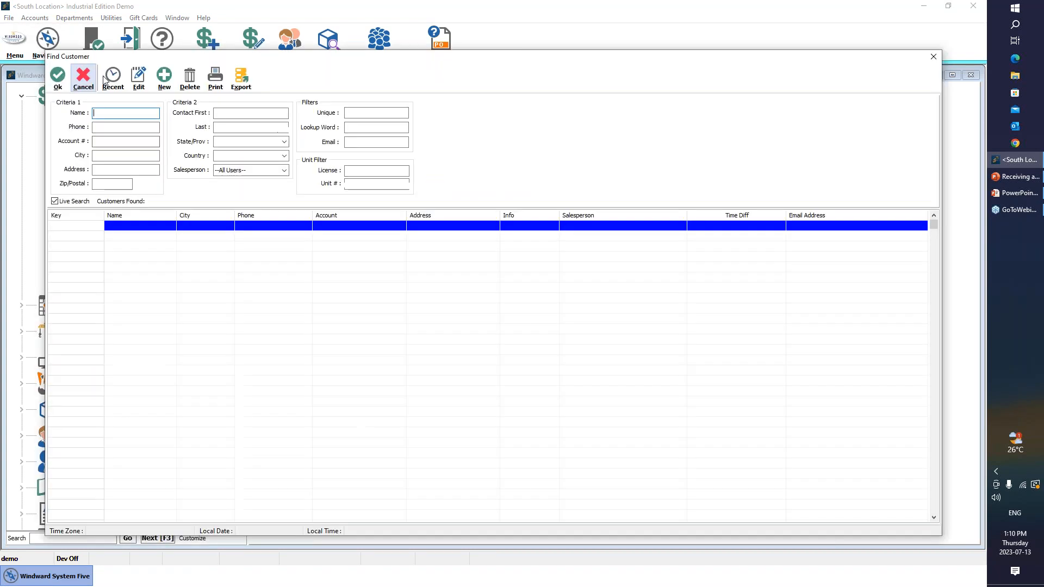
{"action": "left_click", "coordinate": [113, 77]}
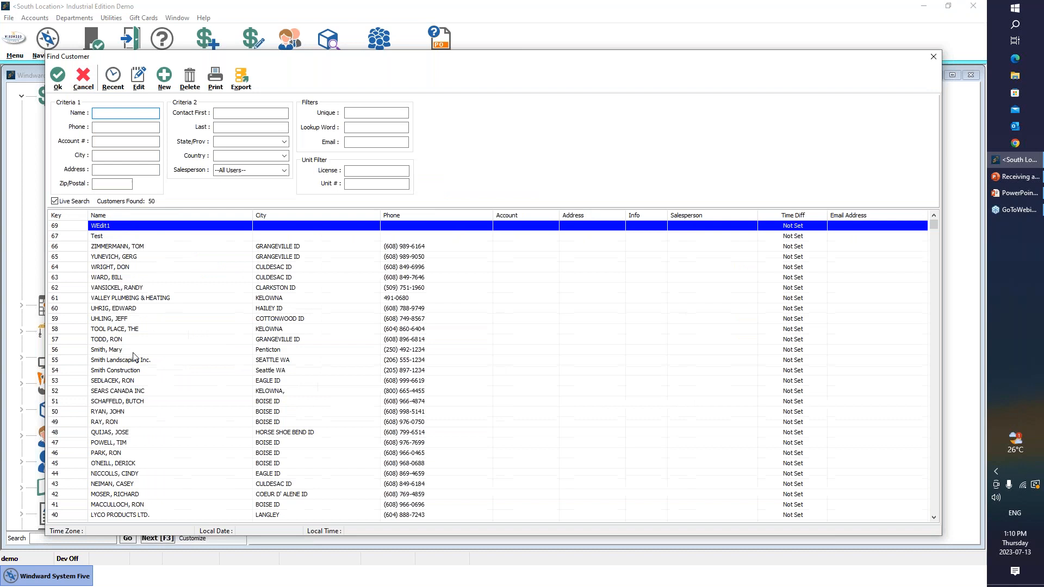
{"action": "left_click", "coordinate": [134, 350]}
{"action": "double_click", "coordinate": [134, 356]}
{"action": "left_click", "coordinate": [520, 405]}
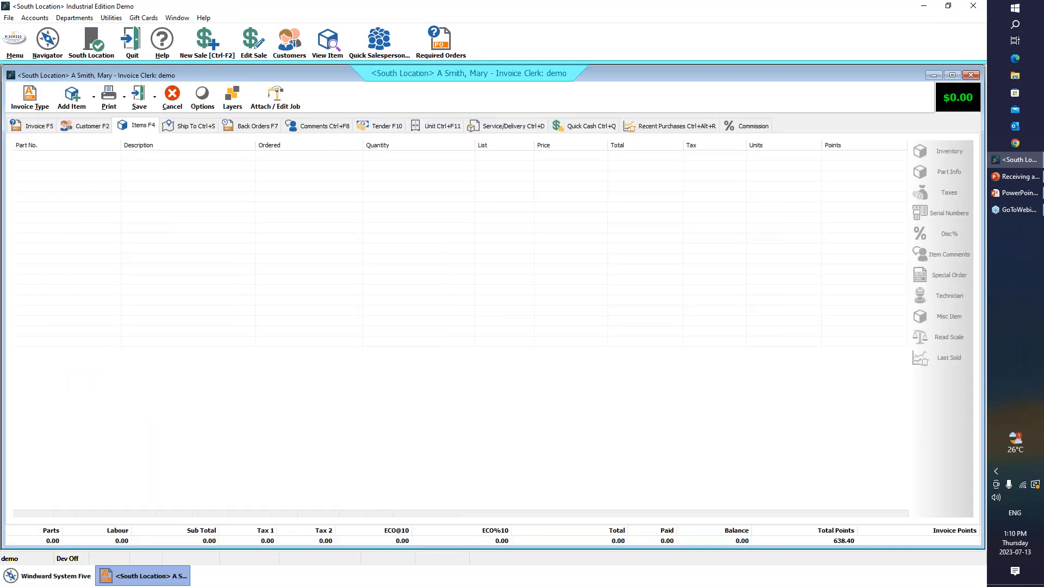
- Add the roll item to the invoice with a quantity of 2
{"action": "type", "text": "ll"}
{"action": "key", "text": "Return"}
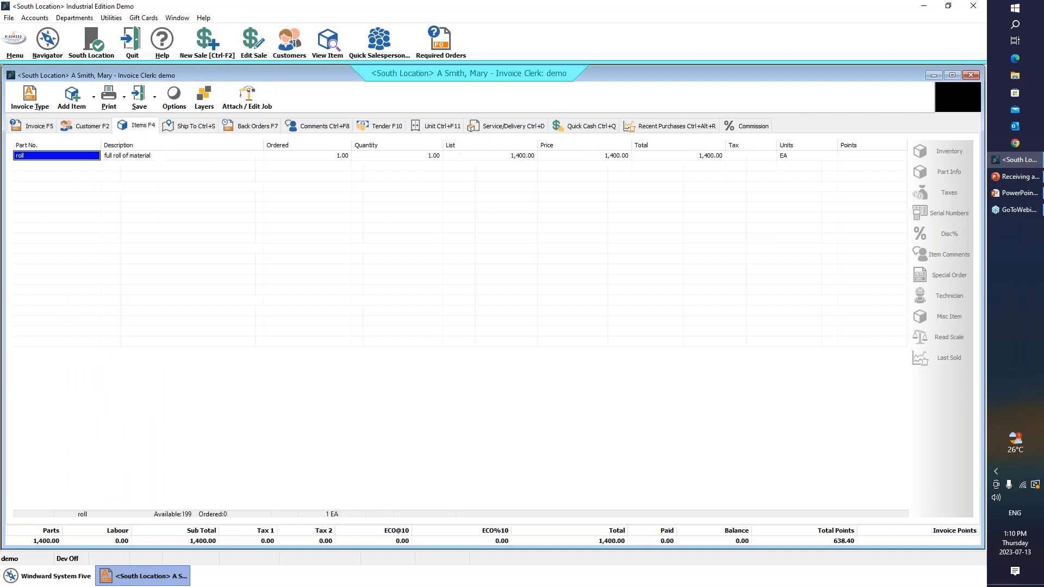
{"action": "type", "text": "2"}
{"action": "key", "text": "Return"}
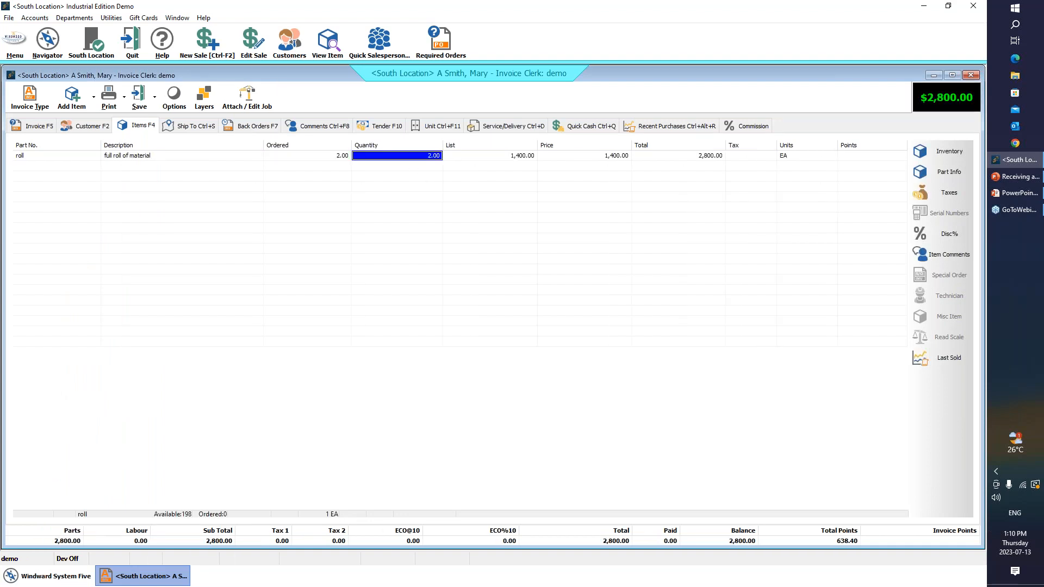
{"action": "left_click", "coordinate": [264, 277]}
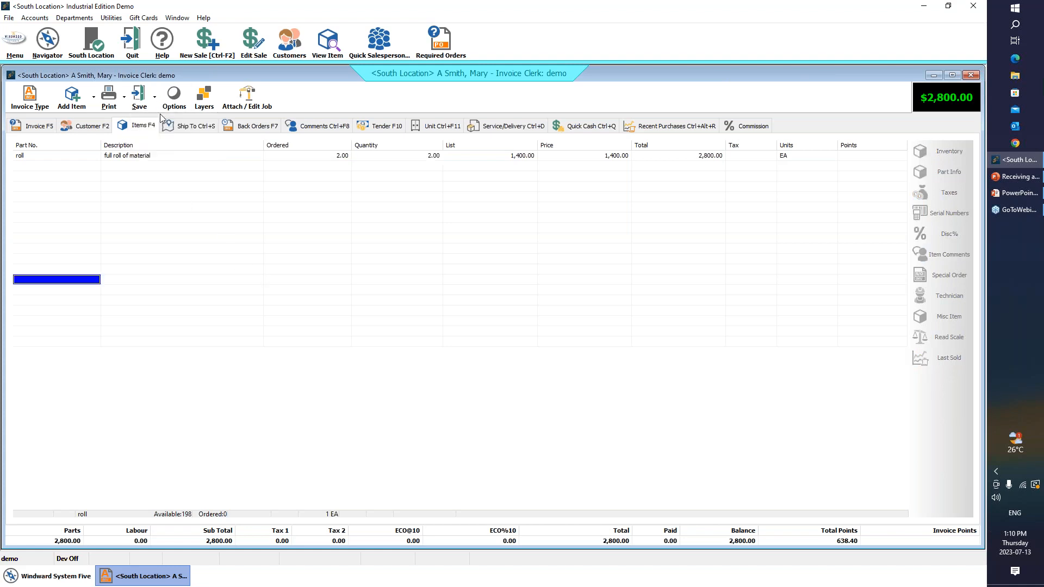
- Save the invoice without printing and override the customer's credit limit
{"action": "left_click", "coordinate": [155, 98]}
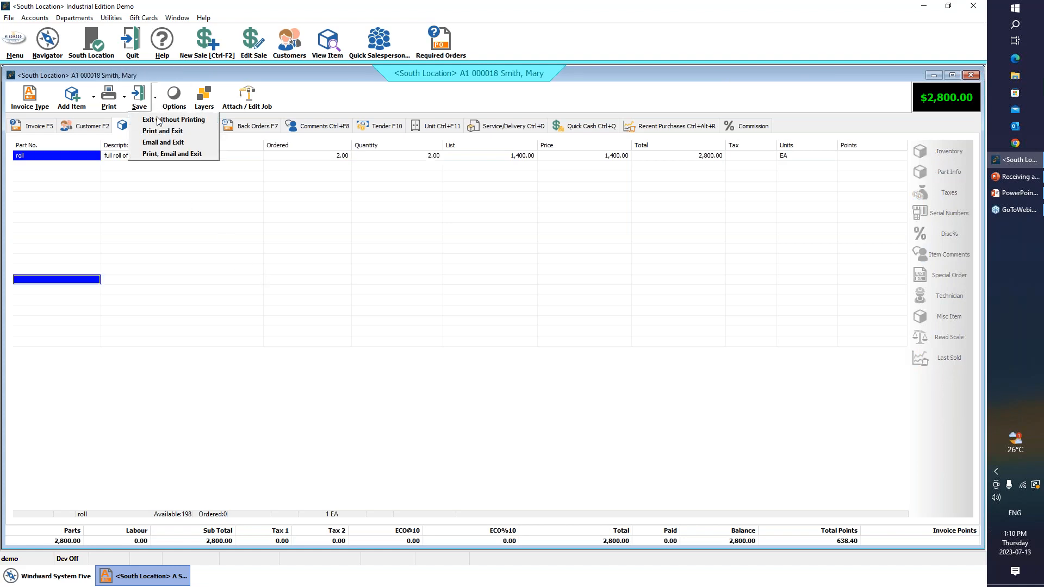
{"action": "left_click", "coordinate": [159, 121]}
{"action": "left_click", "coordinate": [491, 336]}
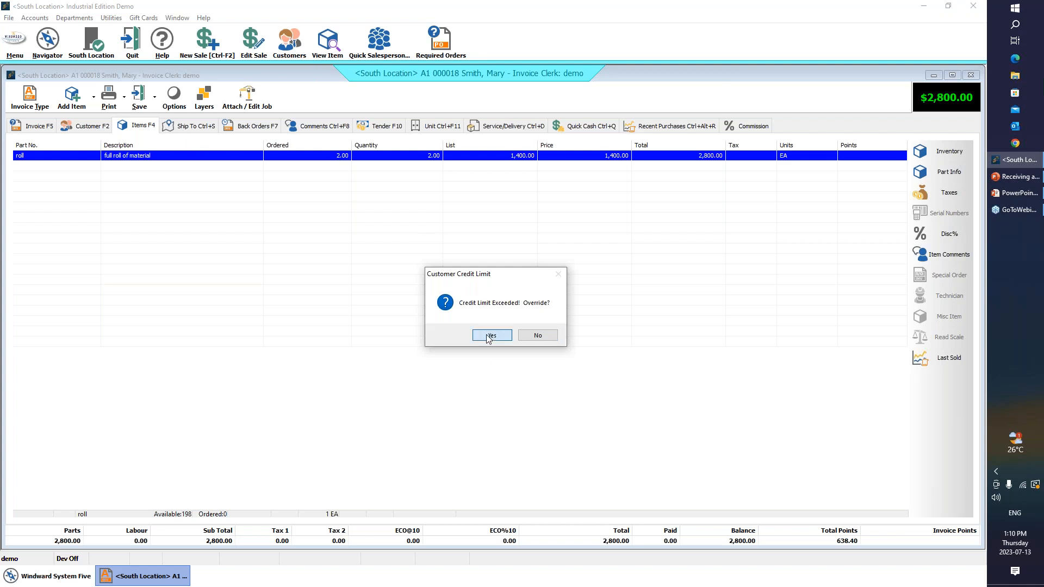
- Create another Accounts Receivable invoice for the same Penticton customer
{"action": "double_click", "coordinate": [98, 120]}
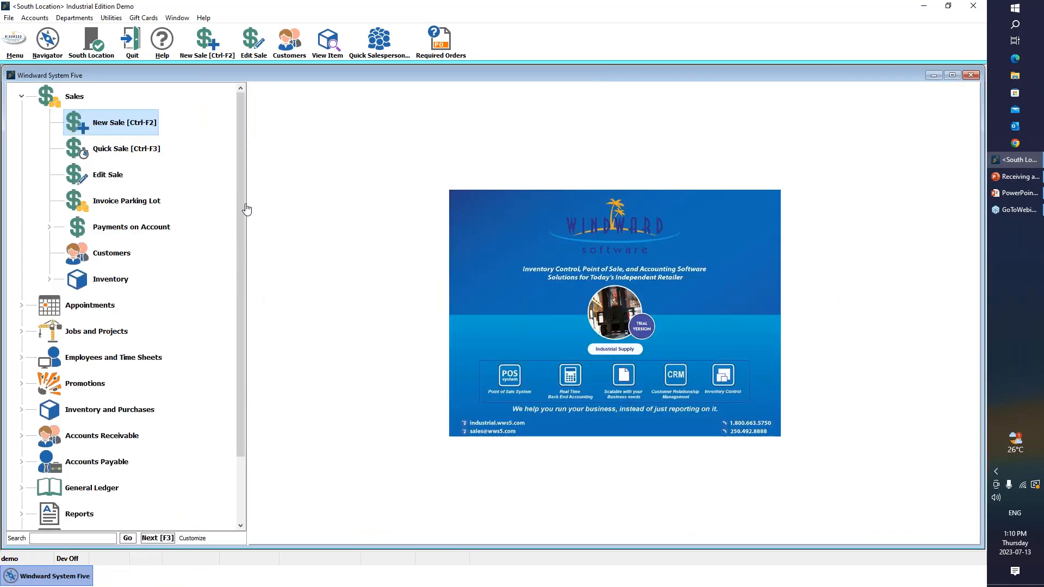
{"action": "left_click", "coordinate": [486, 212]}
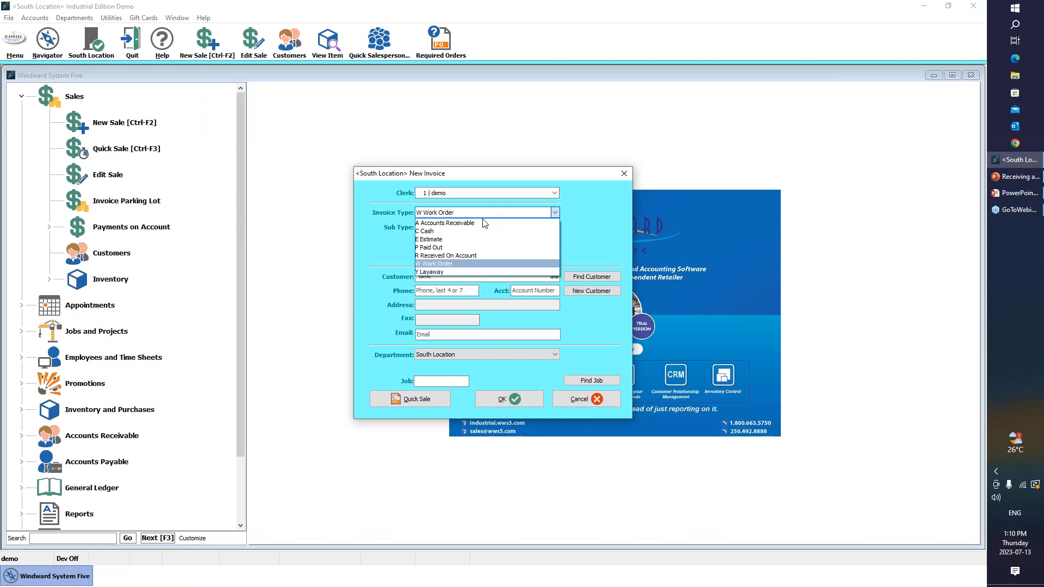
{"action": "left_click", "coordinate": [484, 223]}
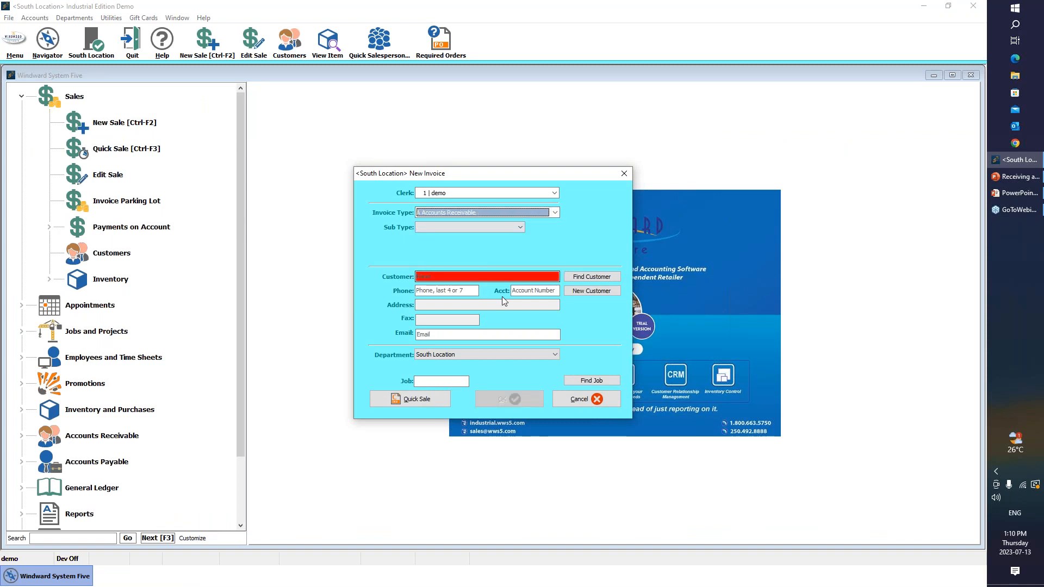
{"action": "left_click", "coordinate": [585, 278]}
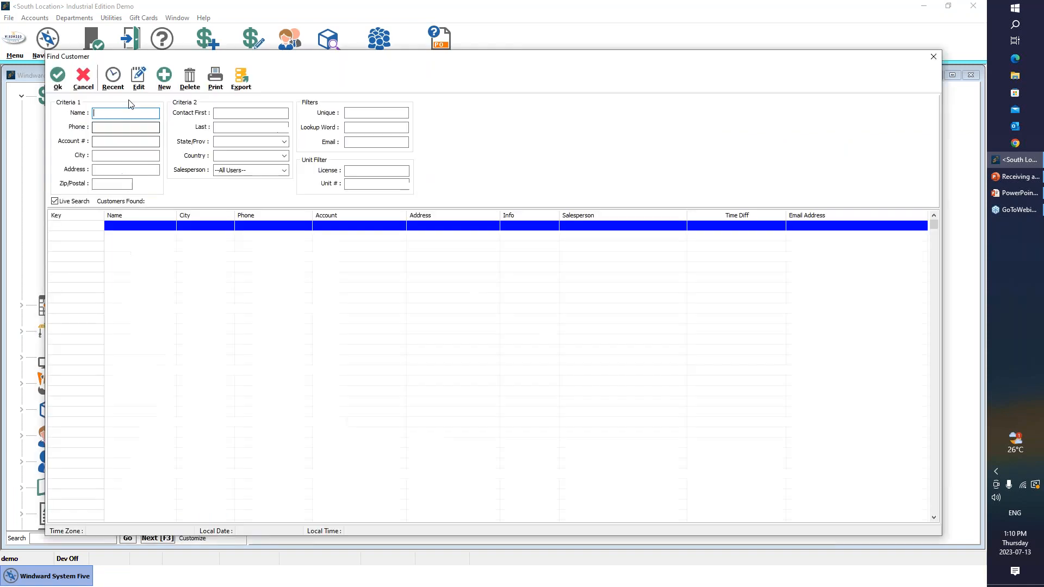
{"action": "left_click", "coordinate": [135, 350]}
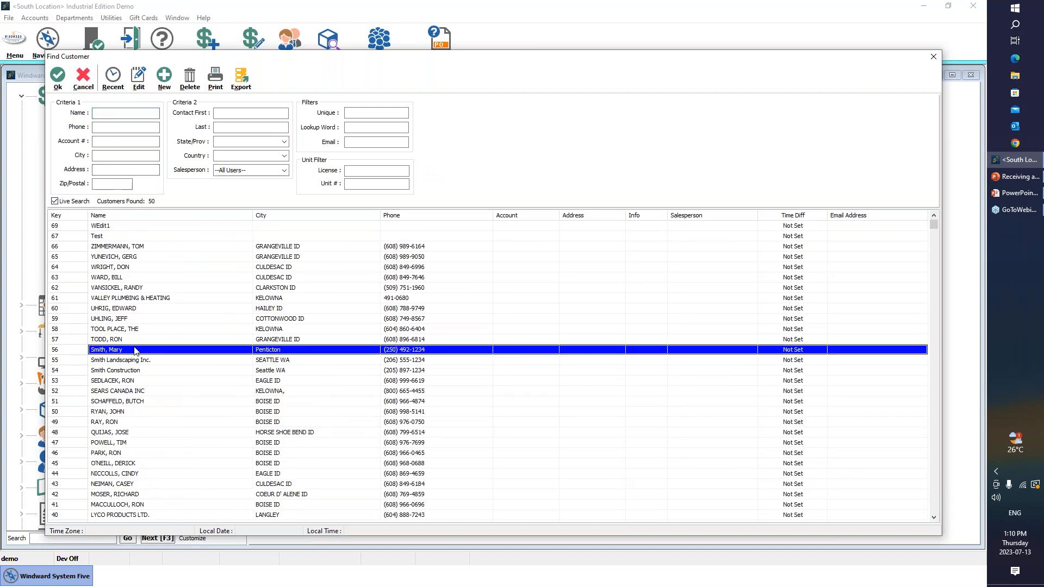
{"action": "double_click", "coordinate": [134, 350]}
{"action": "left_click", "coordinate": [508, 398]}
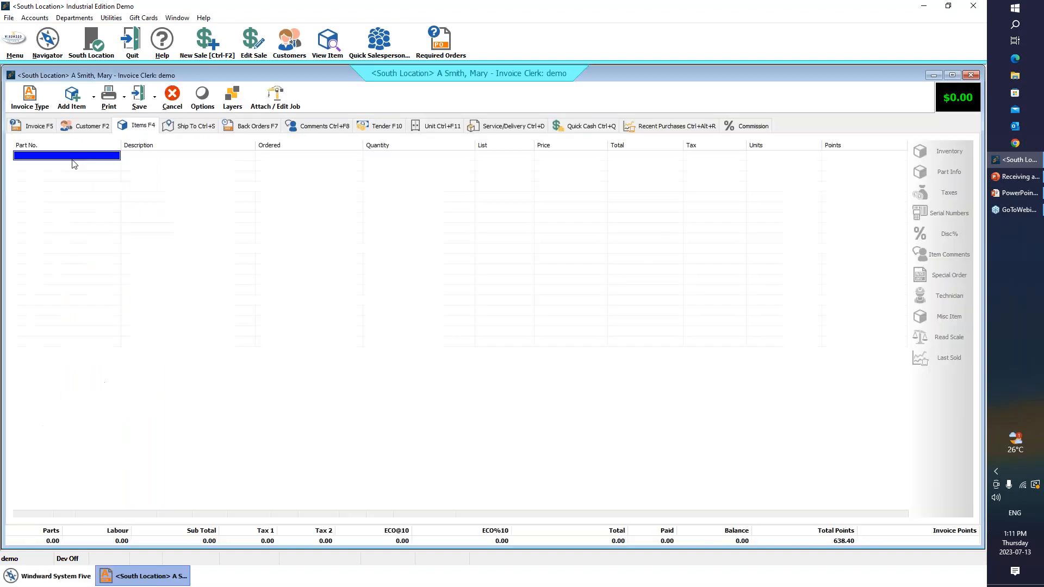
- Look up the material/foot part from the new invoice's first line and cancel out of it
{"action": "left_click", "coordinate": [76, 159]}
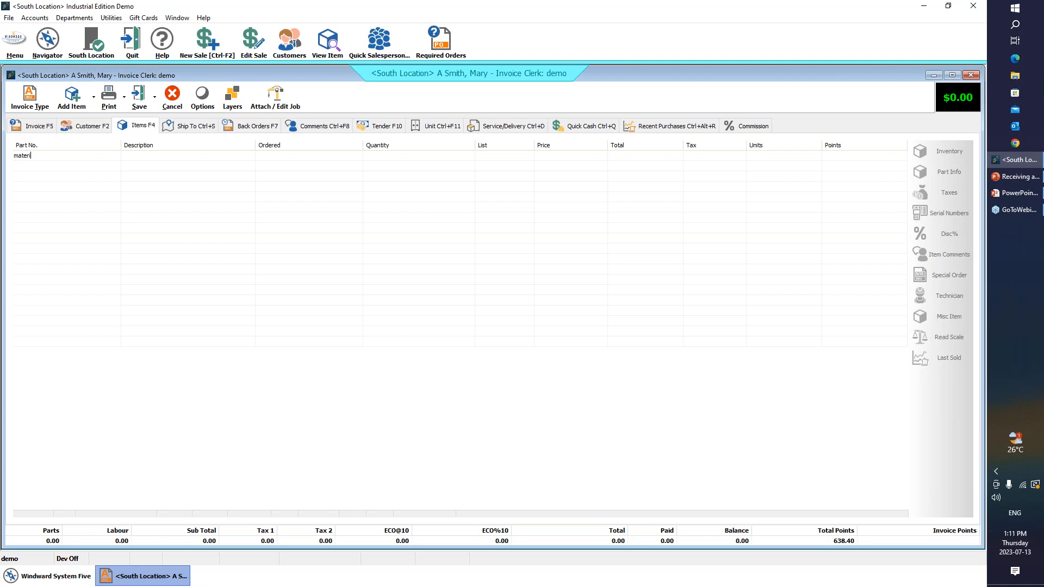
{"action": "left_click", "coordinate": [172, 95]}
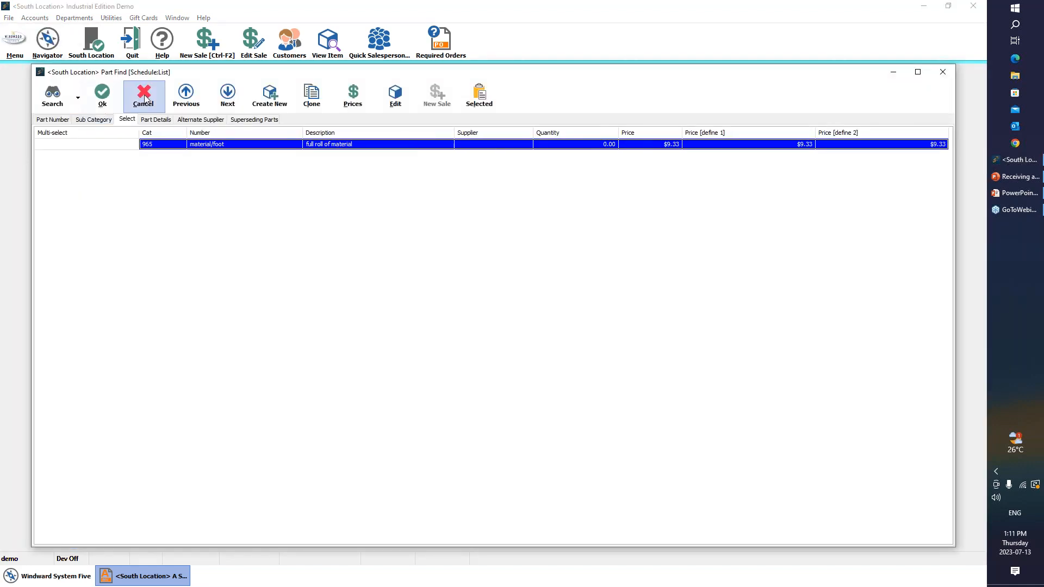
- Leave the part lookup, search the inventory for "material" and open the material/foot item for editing
{"action": "left_click", "coordinate": [139, 99]}
{"action": "left_click", "coordinate": [110, 281]}
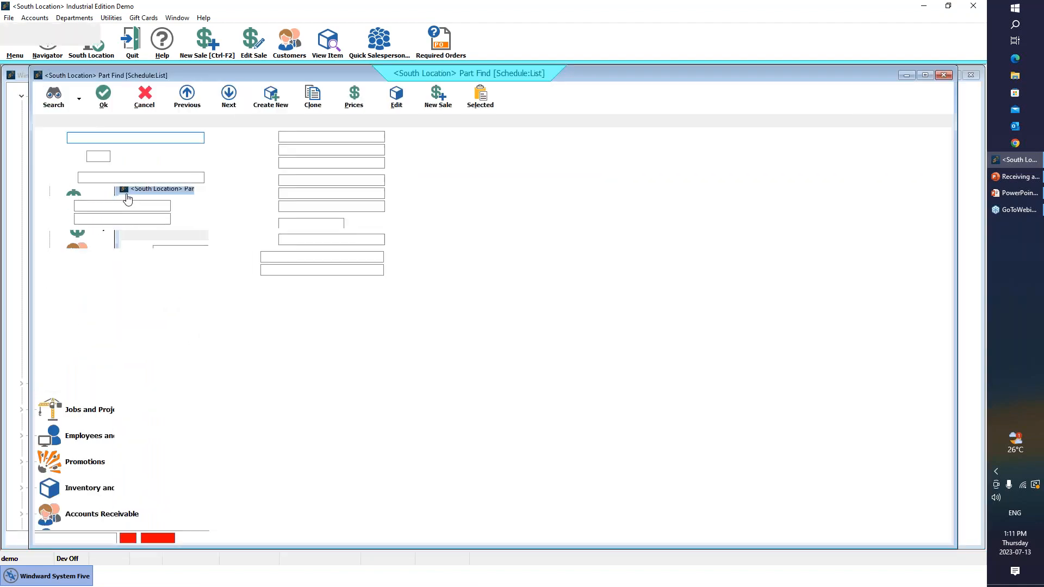
{"action": "type", "text": "material"}
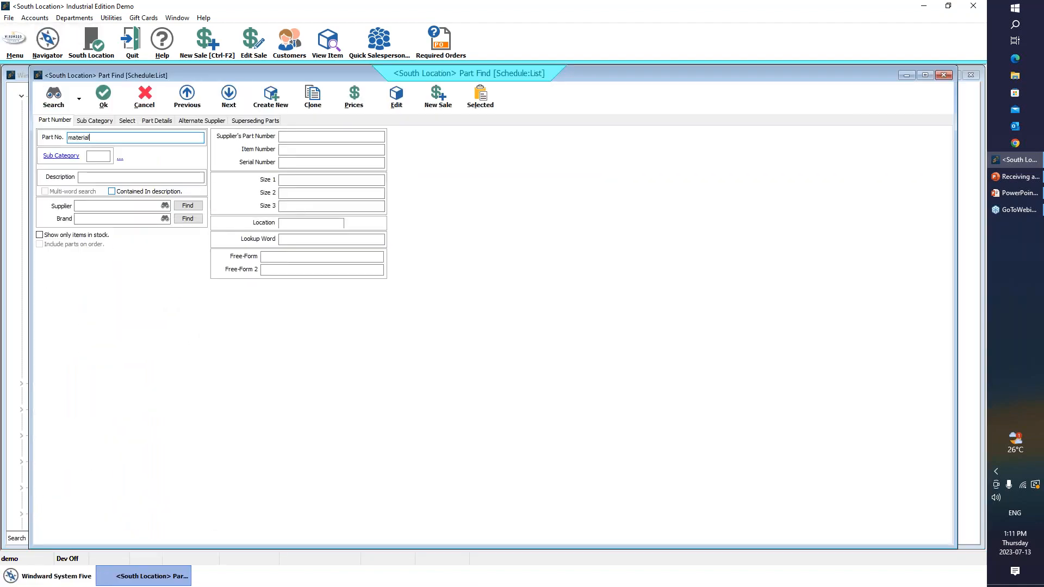
{"action": "key", "text": "Return"}
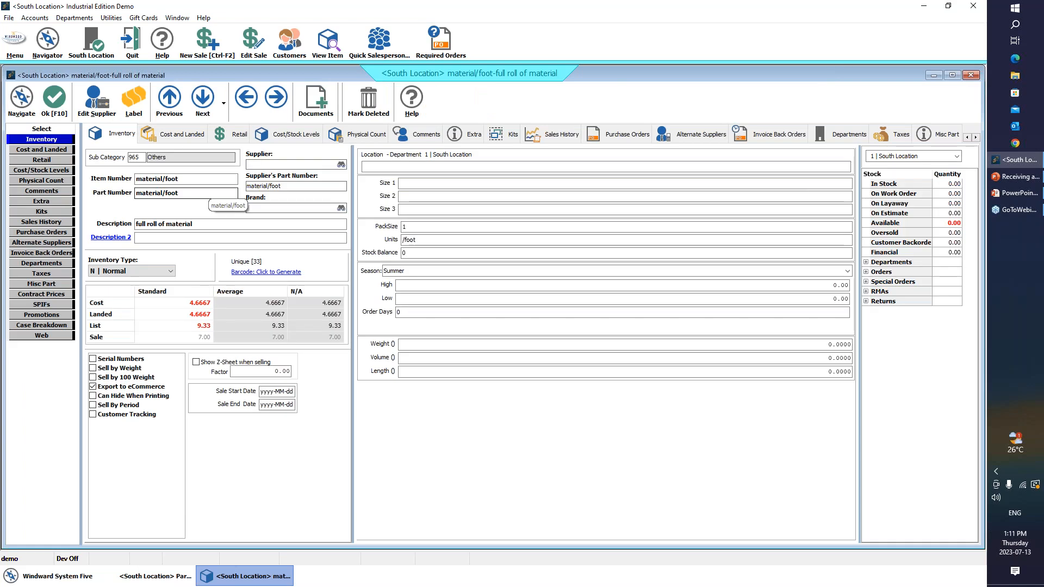
- Try to change the inventory type of the material/foot item to Select Lots
{"action": "left_click", "coordinate": [171, 271]}
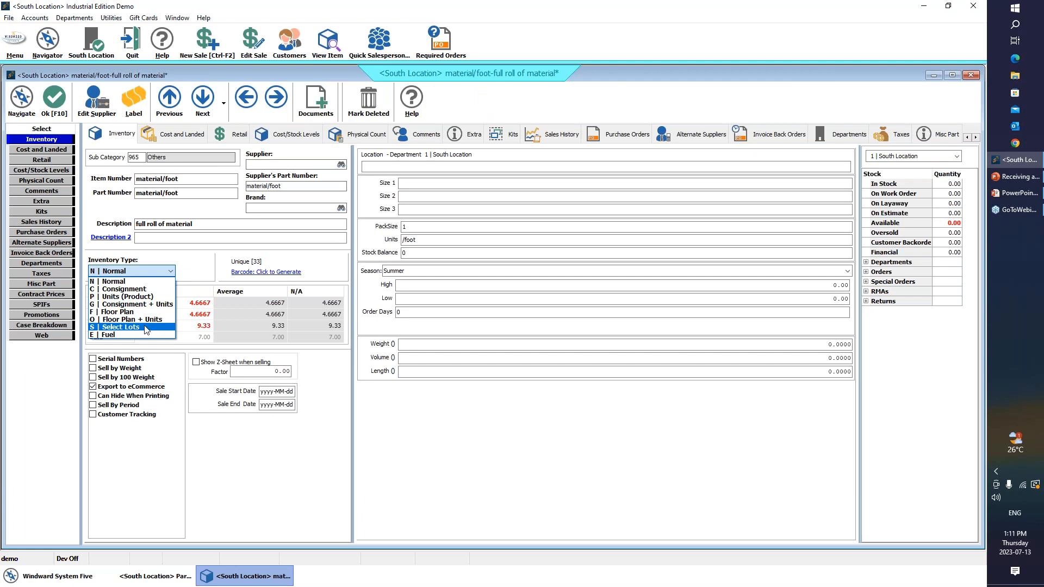
{"action": "left_click", "coordinate": [121, 328]}
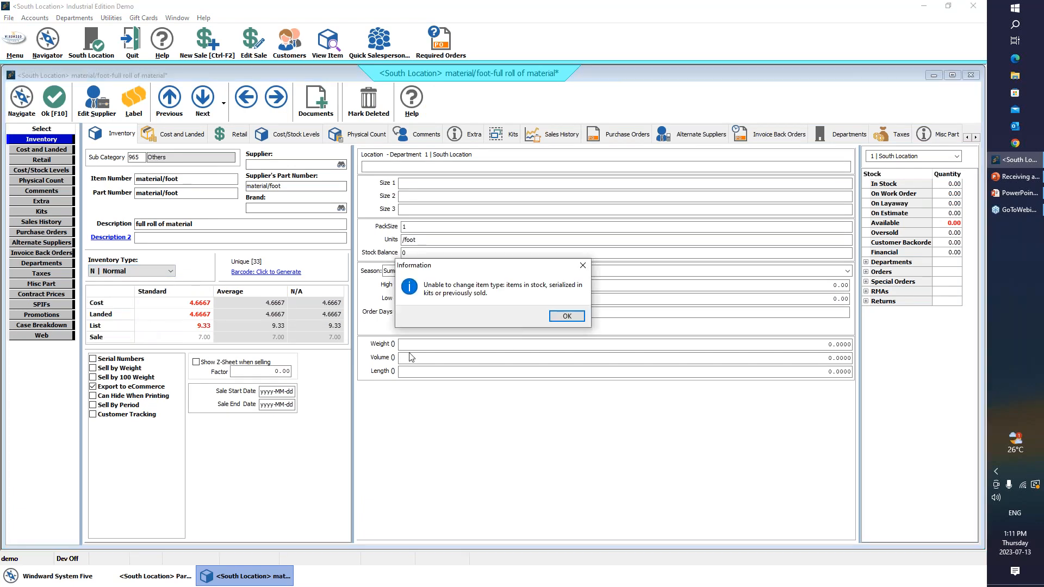
{"action": "left_click", "coordinate": [566, 316]}
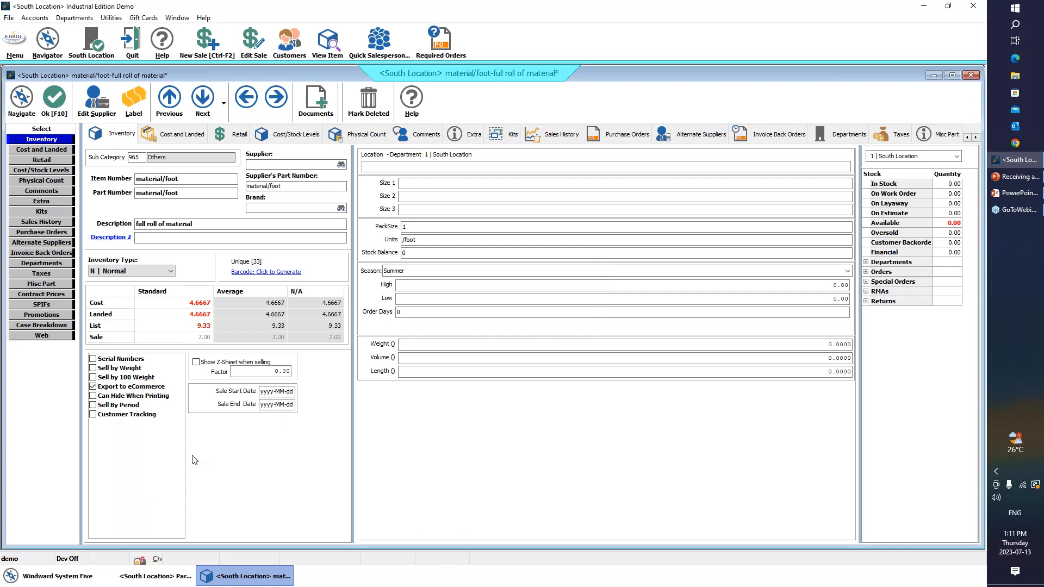
- Set the material/foot item's inventory type to Select Lots, save the item and close the part search
{"action": "left_click", "coordinate": [152, 270]}
{"action": "left_click", "coordinate": [152, 327]}
{"action": "left_click", "coordinate": [49, 103]}
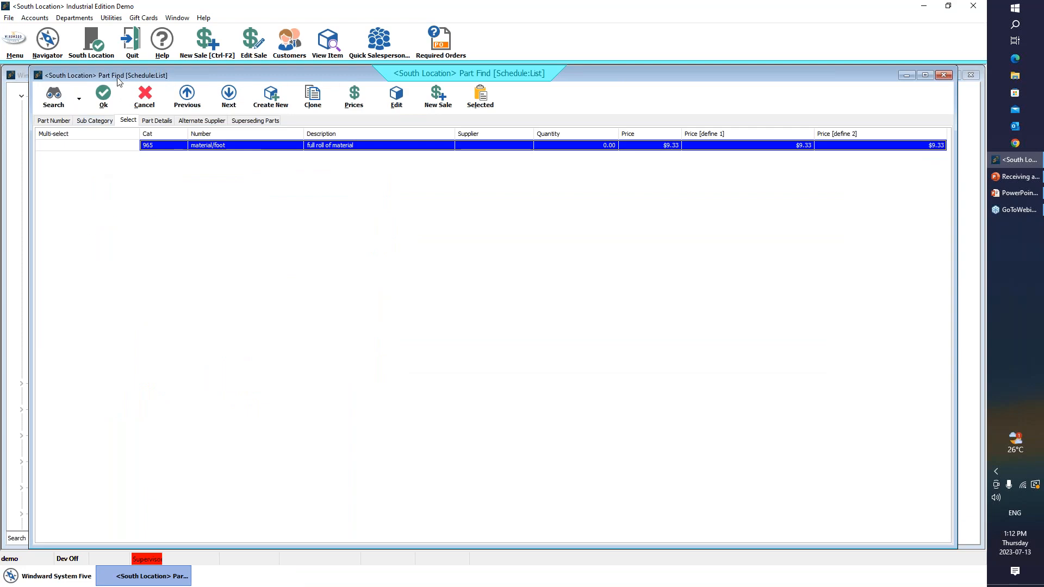
{"action": "left_click", "coordinate": [145, 98]}
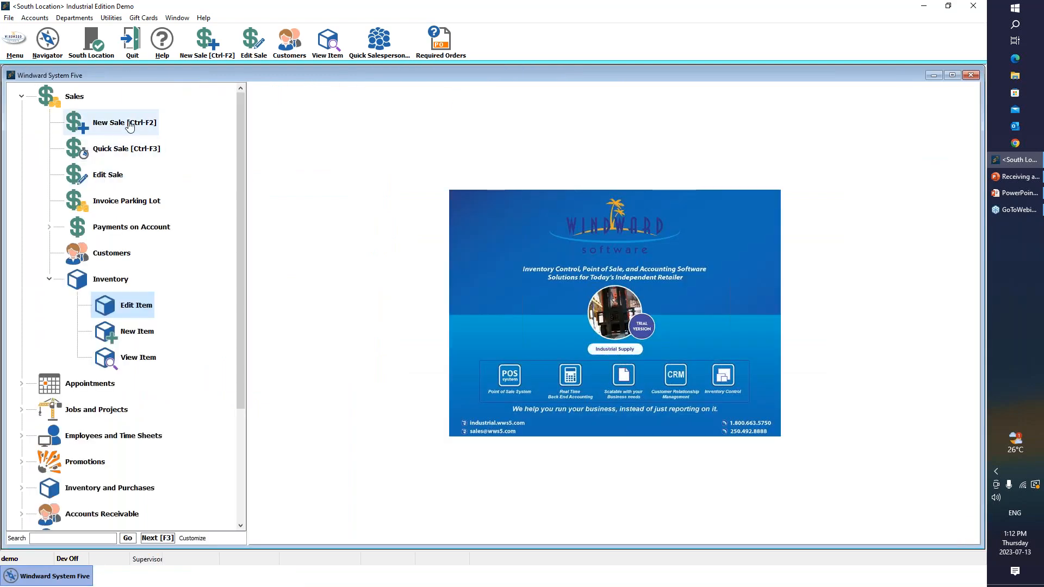
- Create a new Accounts Receivable invoice for the Penticton customer
{"action": "key", "text": "ctrl+F2"}
{"action": "left_click", "coordinate": [471, 213]}
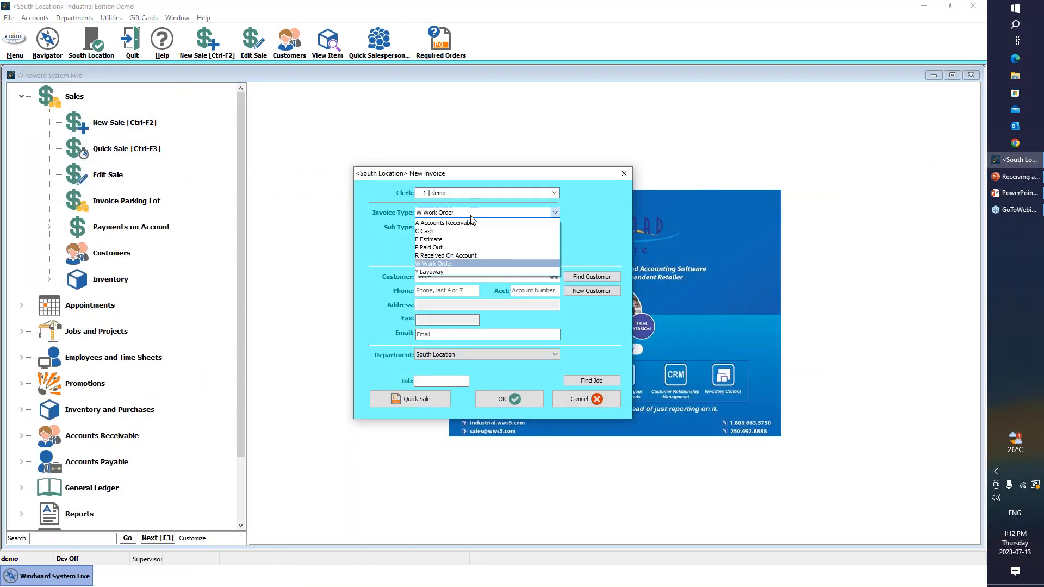
{"action": "left_click", "coordinate": [466, 224]}
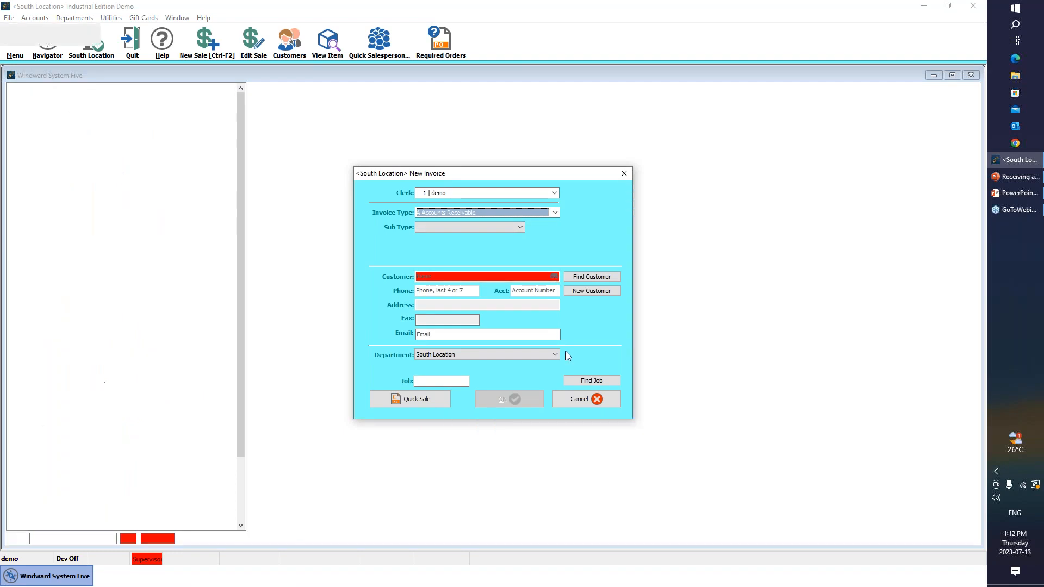
{"action": "key", "text": "Return"}
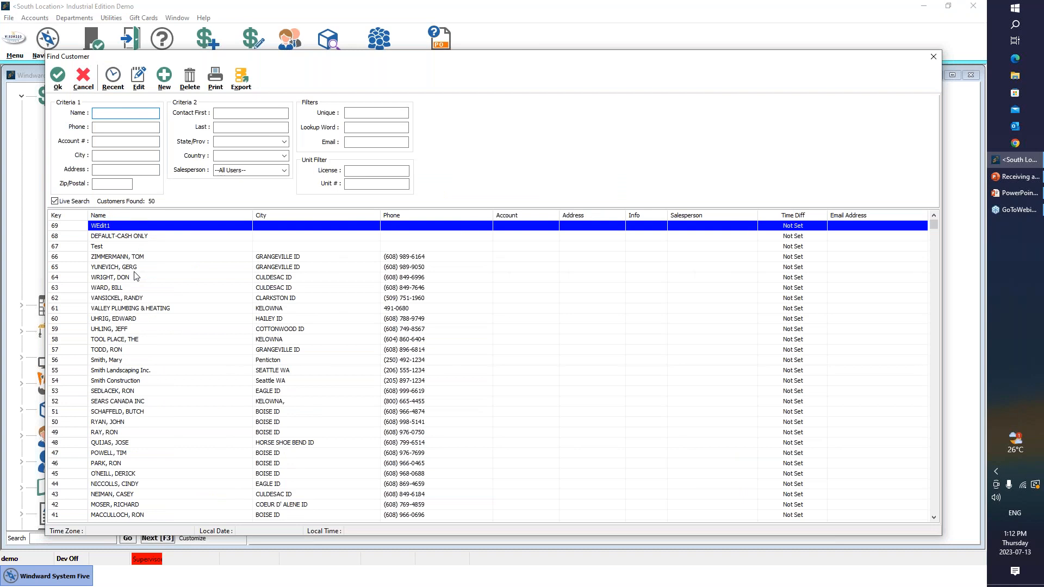
{"action": "left_click", "coordinate": [119, 360]}
{"action": "double_click", "coordinate": [119, 361]}
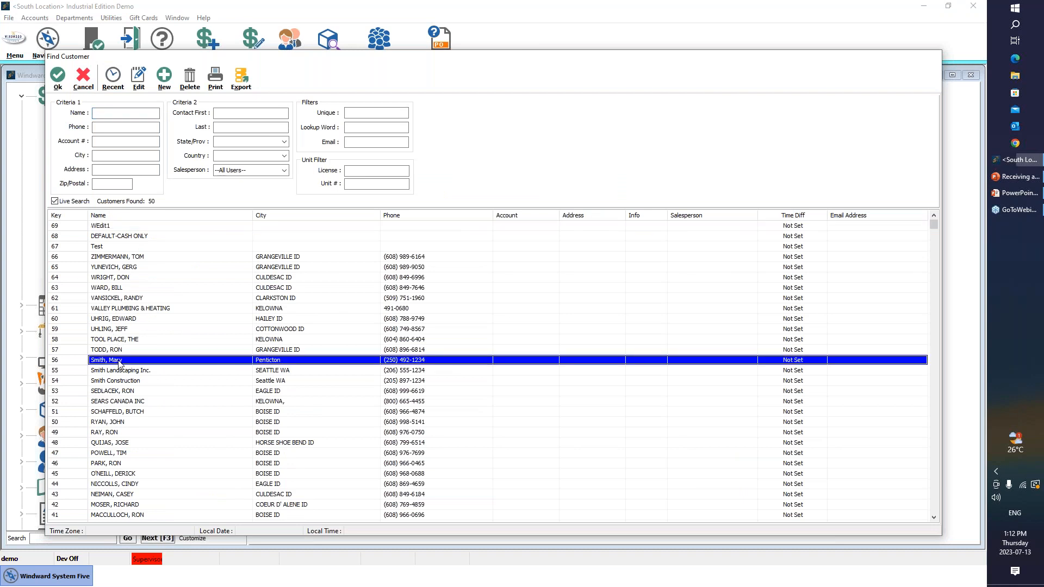
{"action": "key", "text": "Return"}
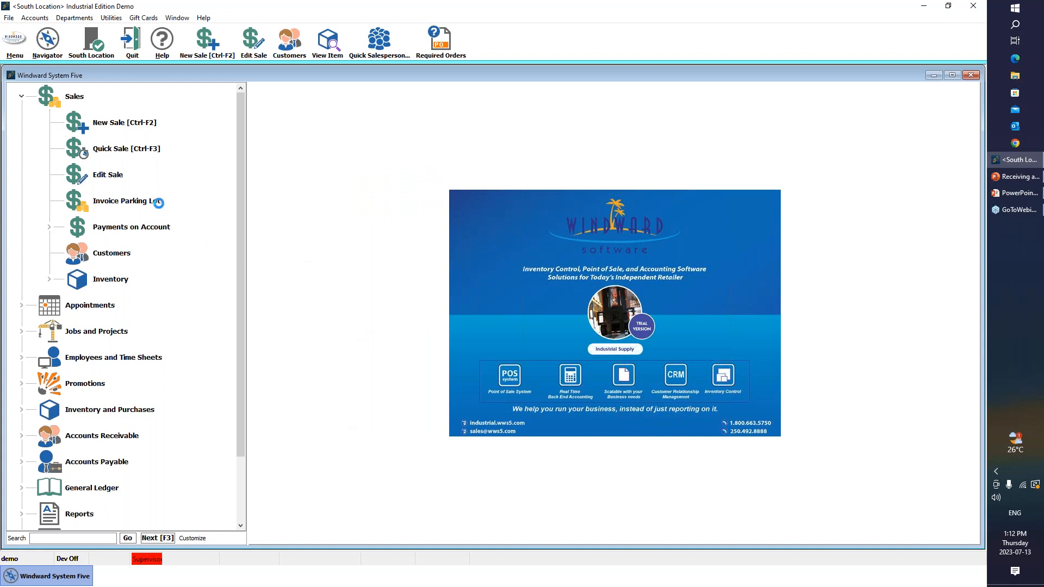
- Look up the material/foot part on the invoice's first line and break down a full roll into a selectable lot
{"action": "type", "text": "material"}
{"action": "key", "text": "Return"}
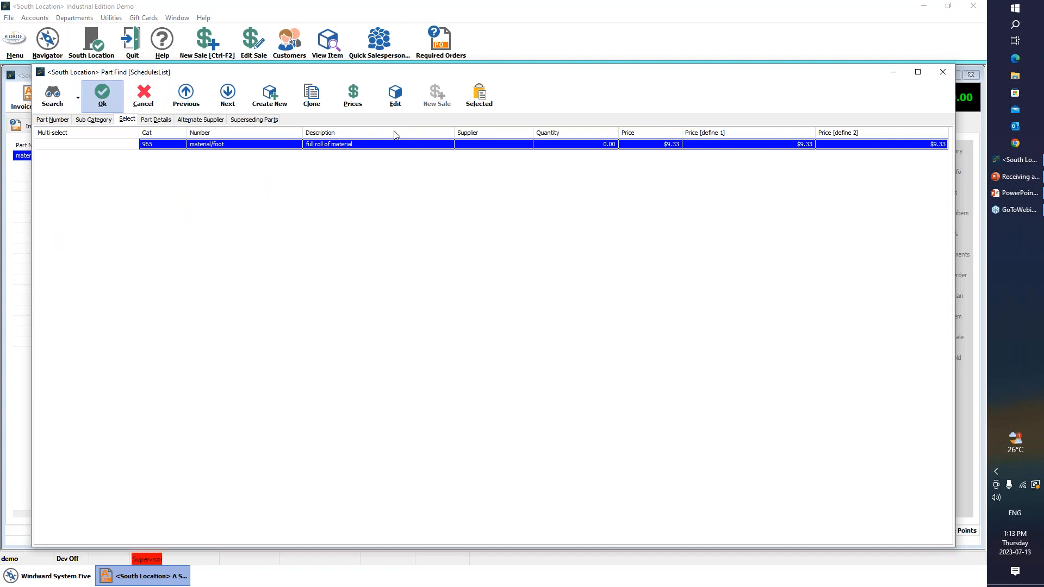
{"action": "left_click", "coordinate": [99, 95]}
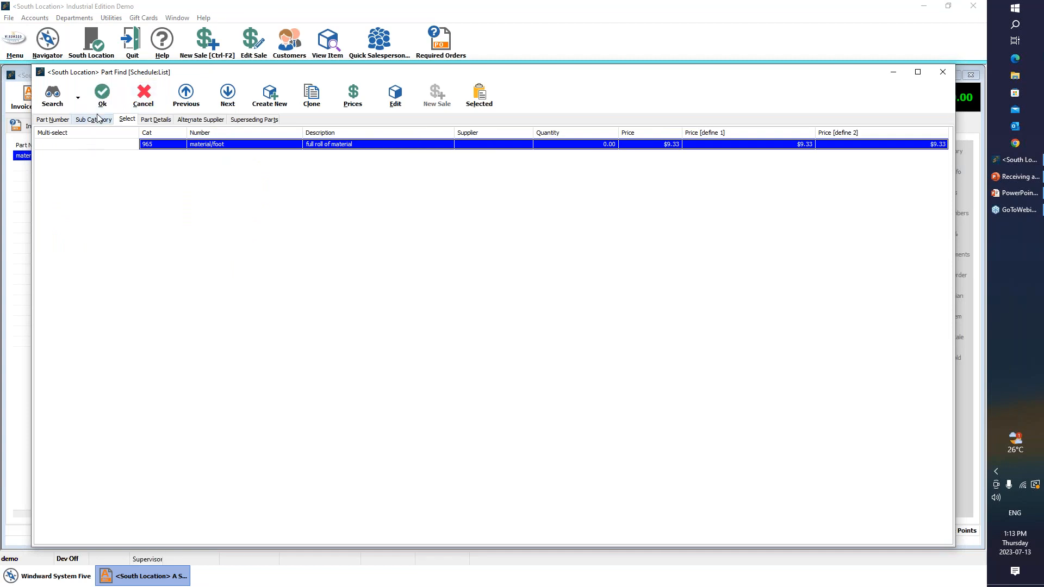
{"action": "left_click", "coordinate": [100, 97]}
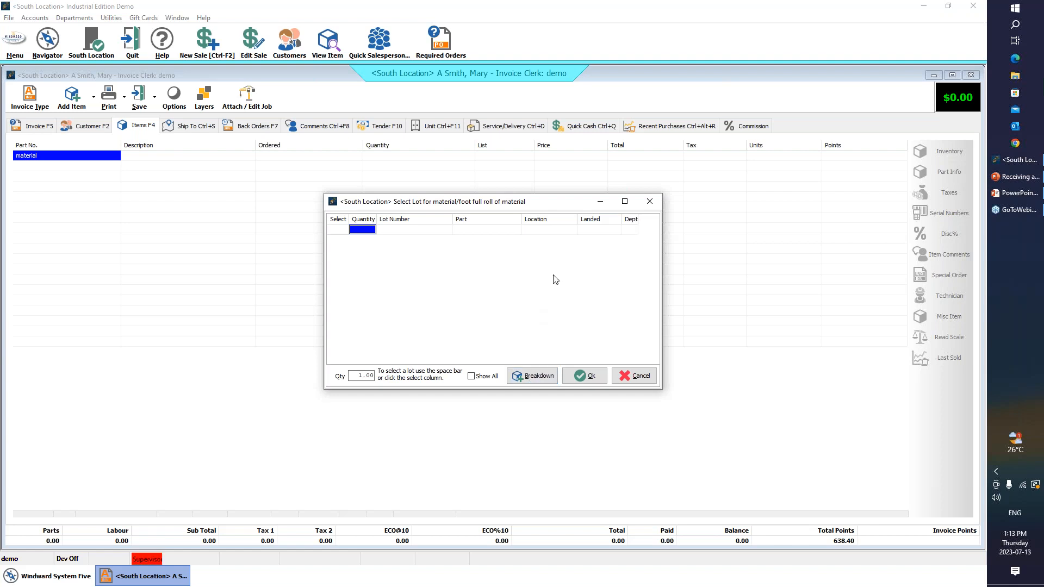
{"action": "left_click", "coordinate": [539, 379]}
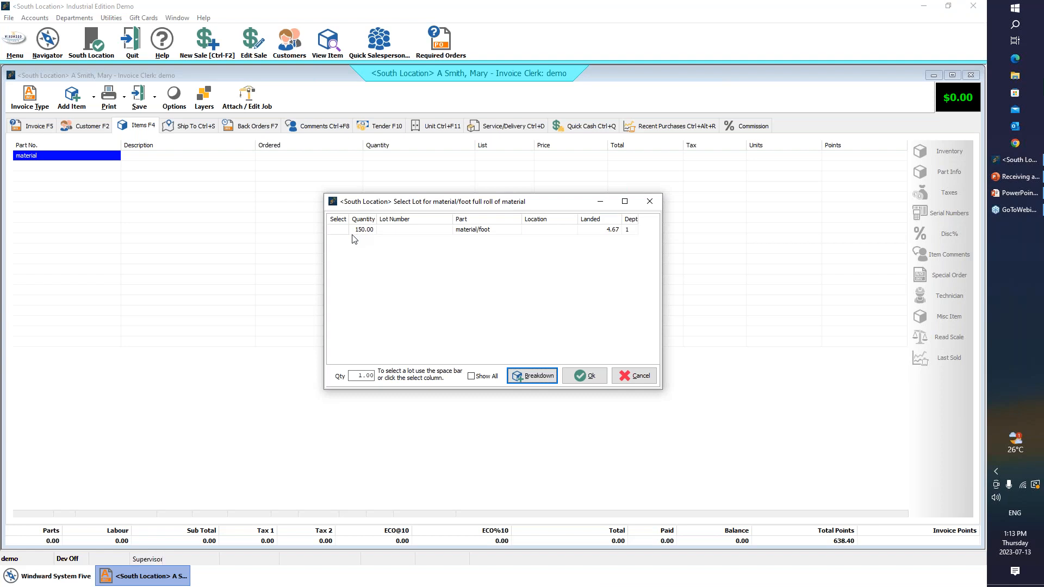
- Sell a quantity of 75 from the 150 lot of material/foot on the invoice
{"action": "left_click", "coordinate": [360, 377]}
{"action": "type", "text": "75"}
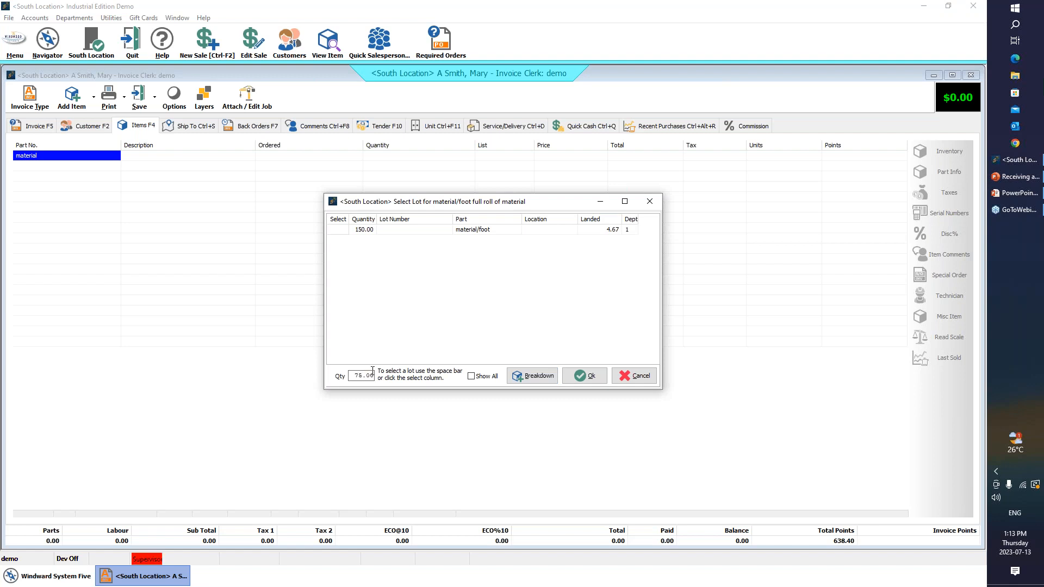
{"action": "left_click", "coordinate": [339, 232]}
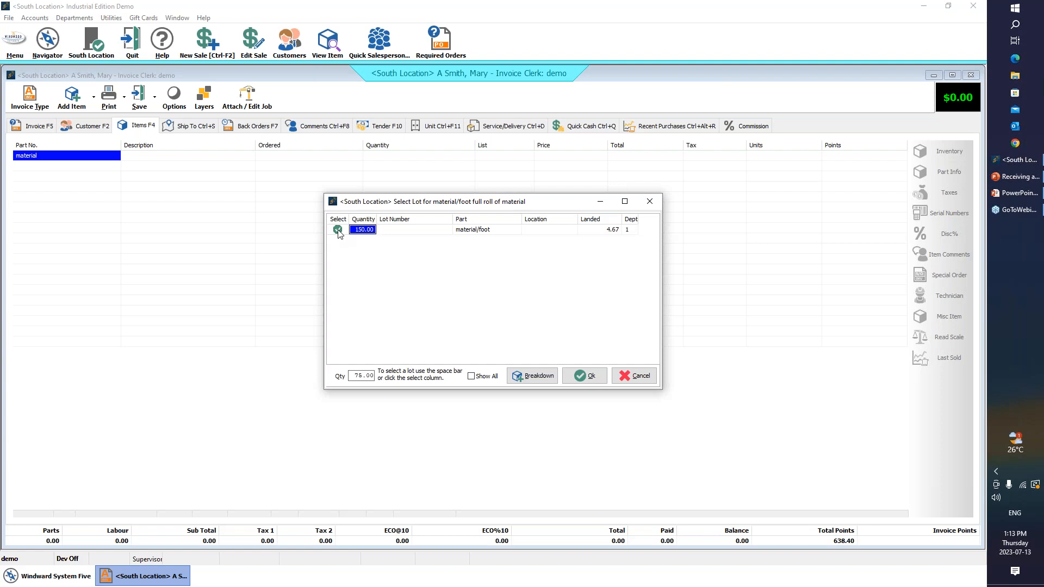
{"action": "left_click", "coordinate": [591, 378]}
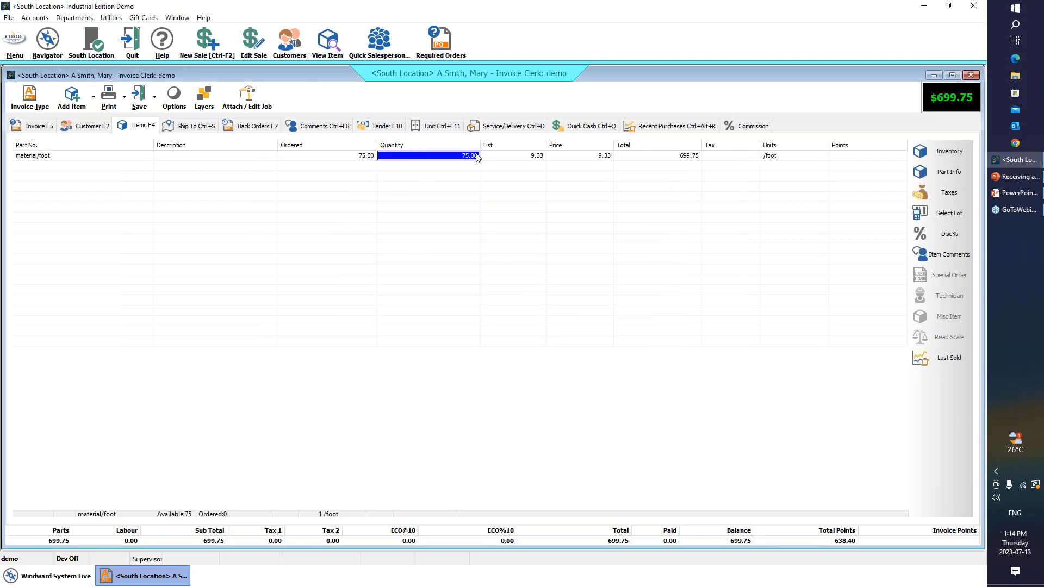
{"action": "left_click", "coordinate": [499, 160]}
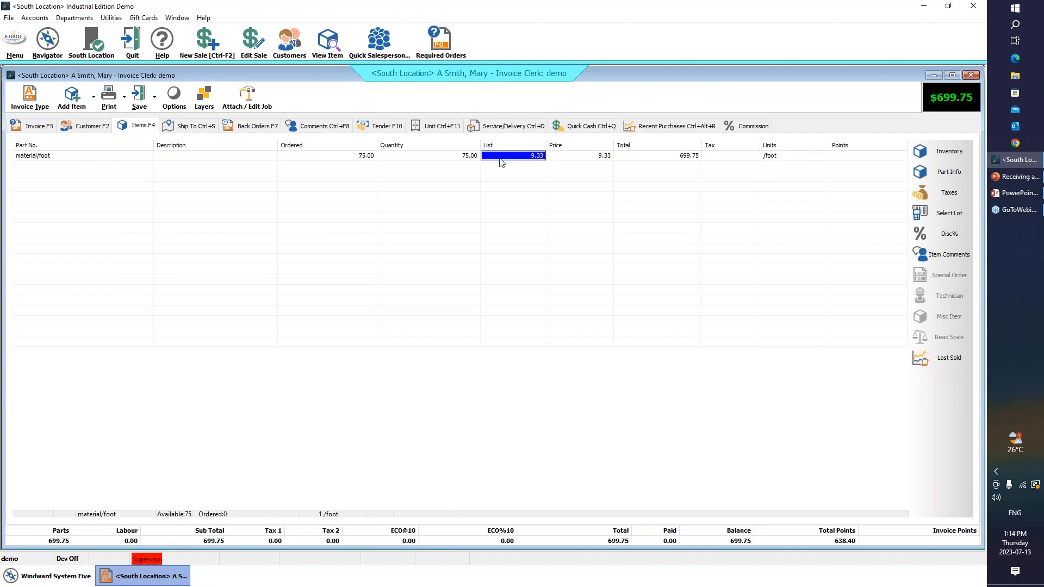
{"action": "left_click", "coordinate": [449, 160]}
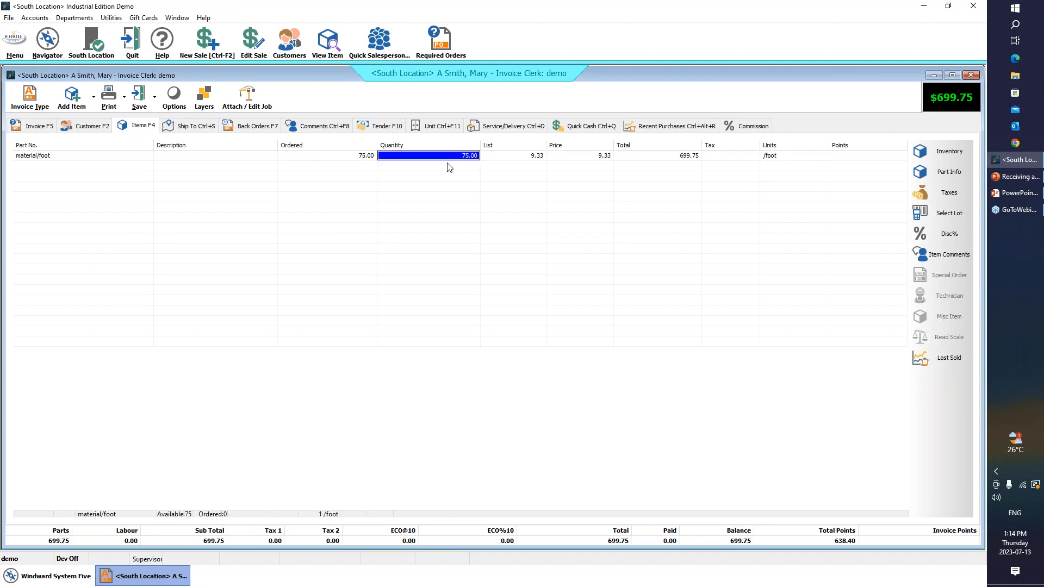
- Save the 75-foot invoice without printing and override the customer's credit limit
{"action": "left_click", "coordinate": [154, 98]}
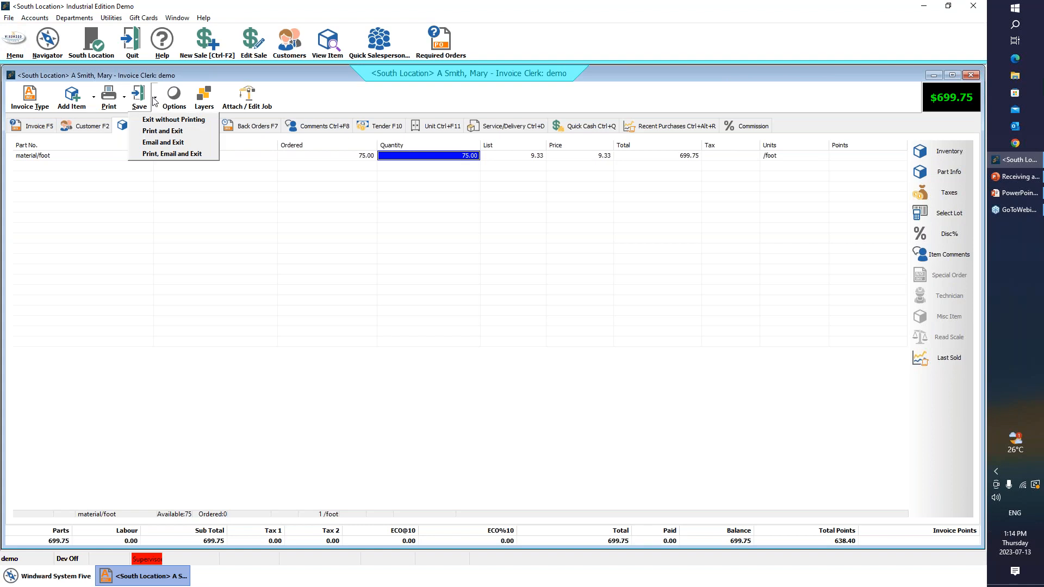
{"action": "left_click", "coordinate": [164, 120]}
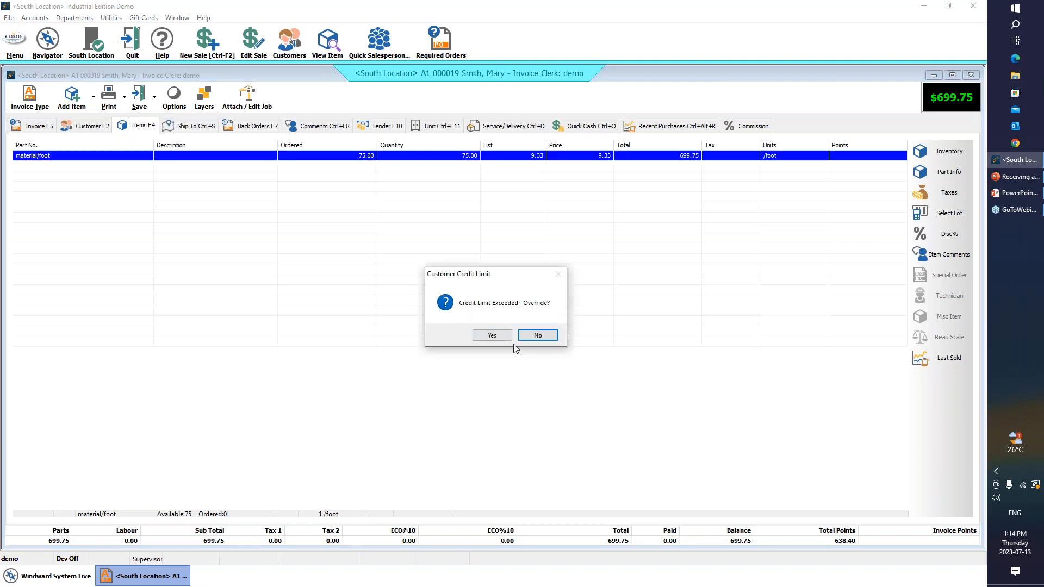
{"action": "left_click", "coordinate": [499, 338]}
- Create a new Cash invoice for Smith Landscaping Inc
{"action": "left_click", "coordinate": [109, 117]}
{"action": "left_click", "coordinate": [552, 213]}
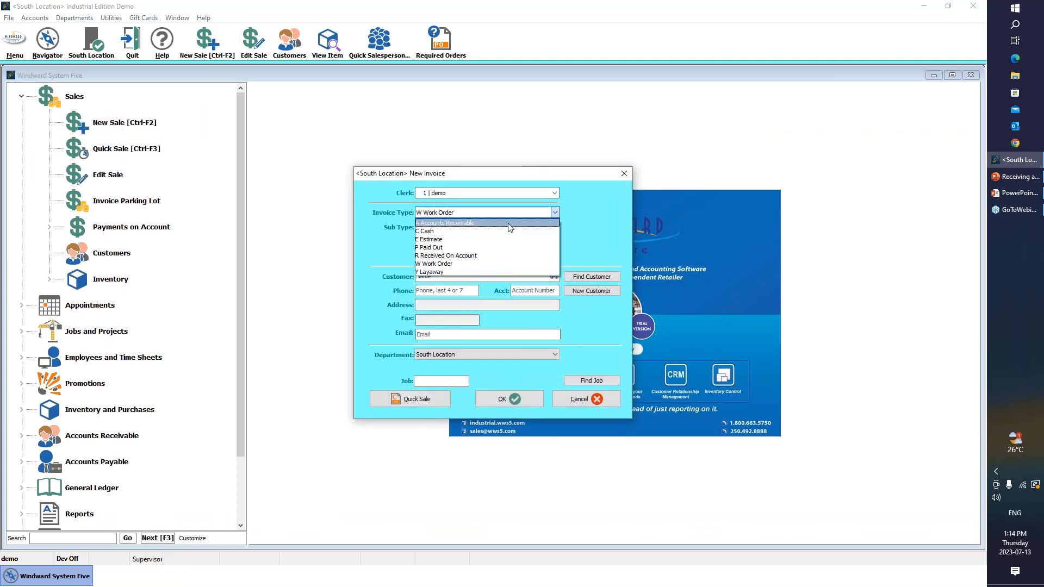
{"action": "left_click", "coordinate": [484, 231]}
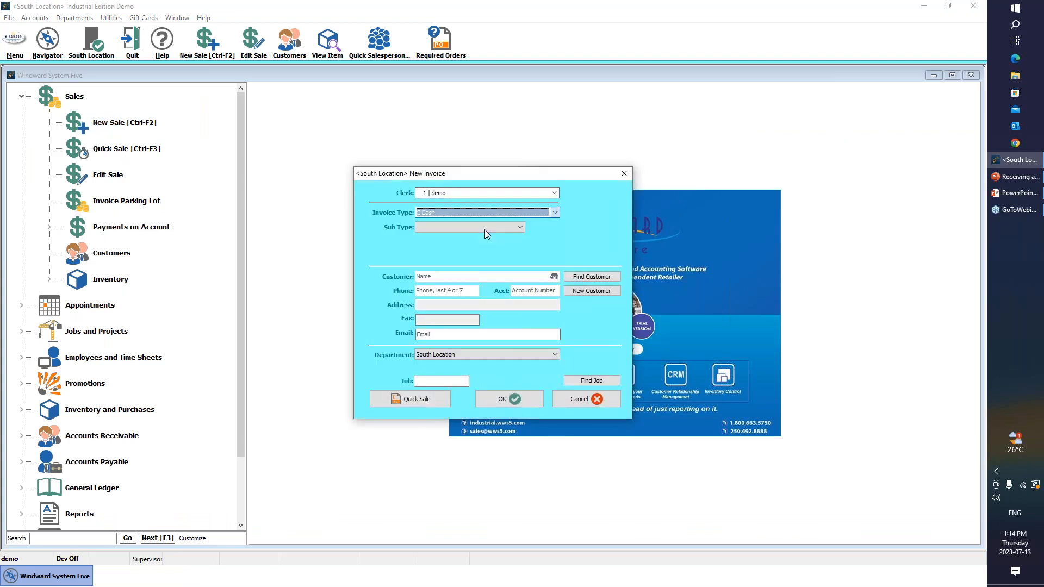
{"action": "left_click", "coordinate": [554, 278]}
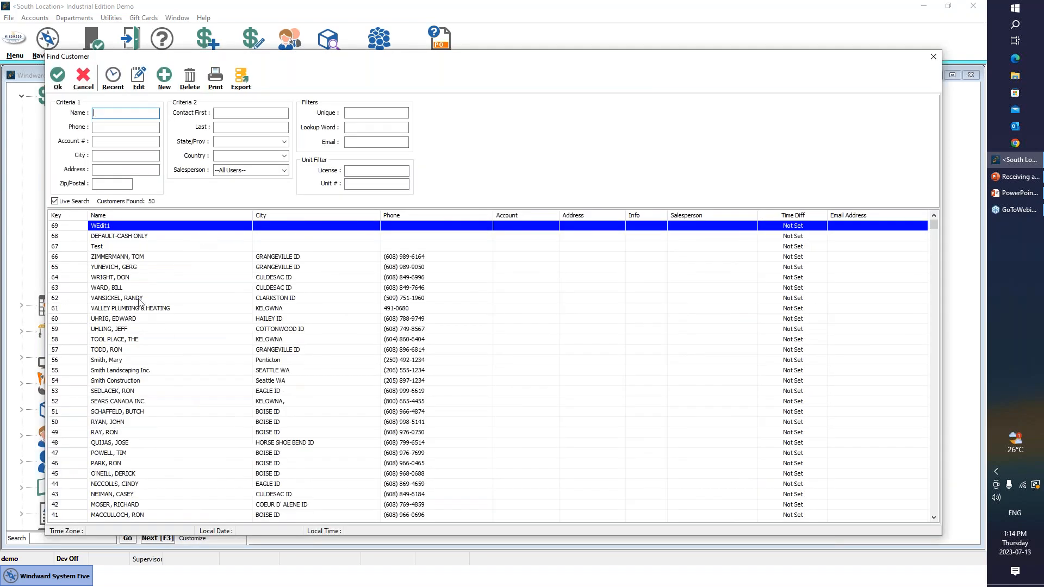
{"action": "left_click", "coordinate": [137, 373]}
{"action": "double_click", "coordinate": [138, 373]}
{"action": "left_click", "coordinate": [502, 400]}
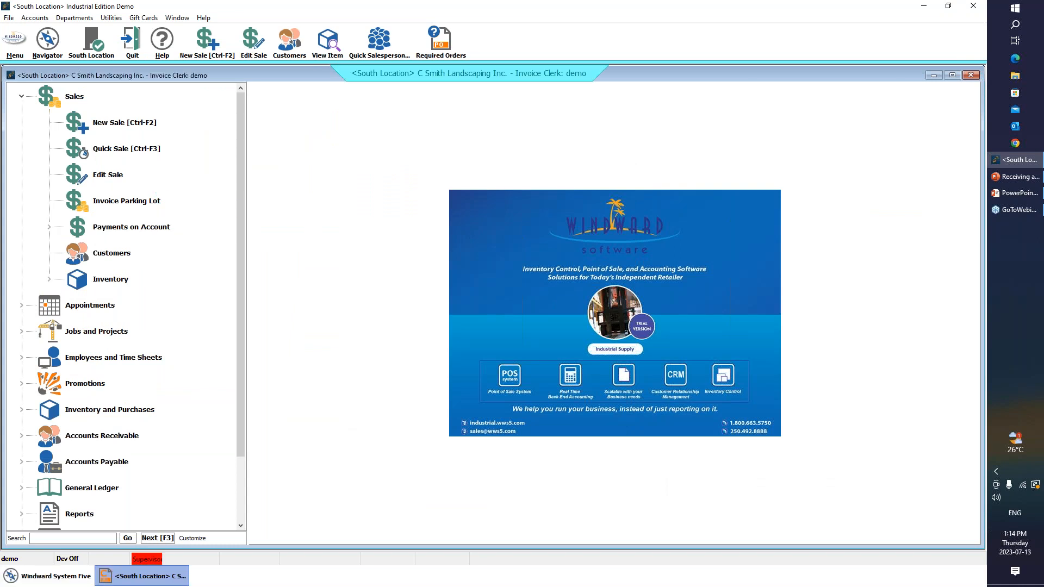
- Look up material/foot on the cash invoice and break down another roll alongside the remaining 75 lot
{"action": "type", "text": "mate"}
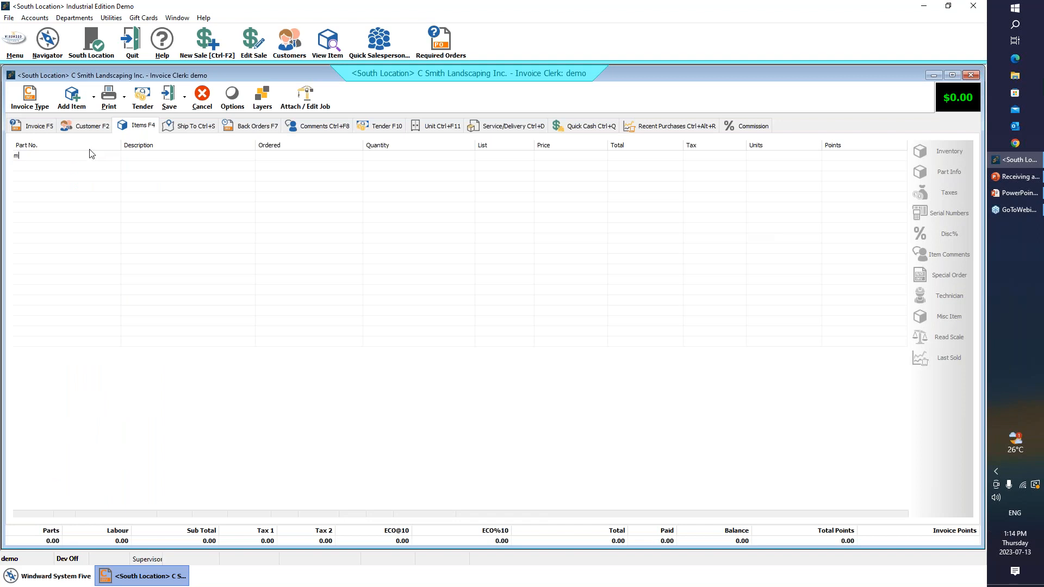
{"action": "type", "text": "rial"}
{"action": "key", "text": "Return"}
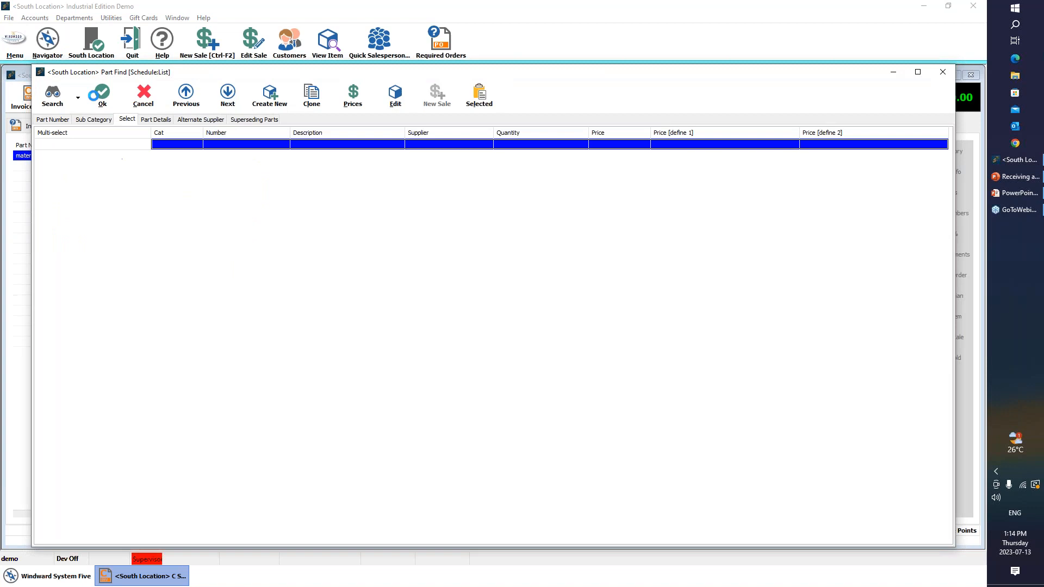
{"action": "left_click", "coordinate": [101, 95]}
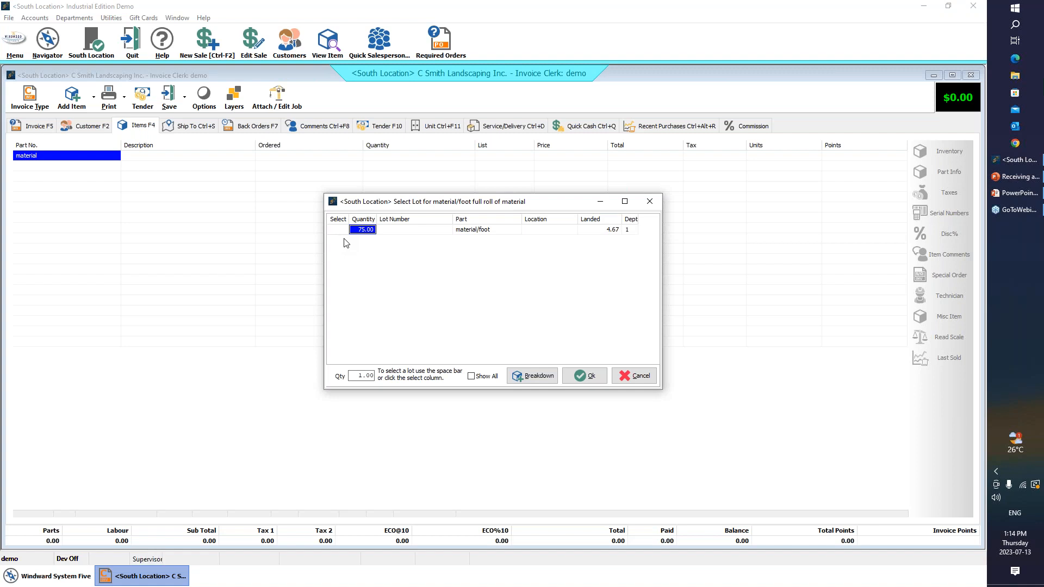
{"action": "left_click", "coordinate": [534, 378]}
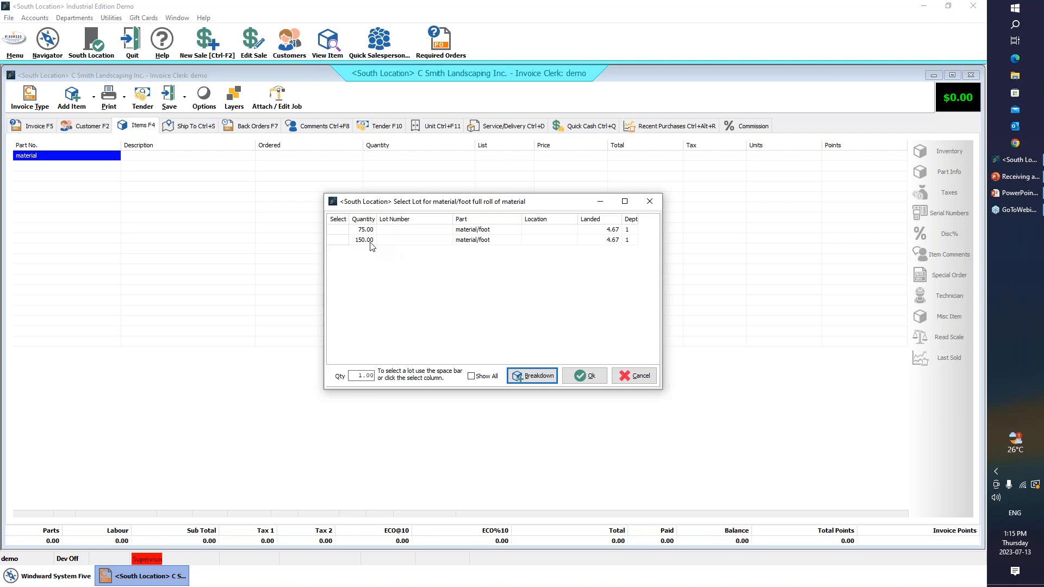
- Select the 150 lot and add a quantity of 90 from it to the cash invoice
{"action": "left_click", "coordinate": [368, 242]}
{"action": "left_click", "coordinate": [338, 240]}
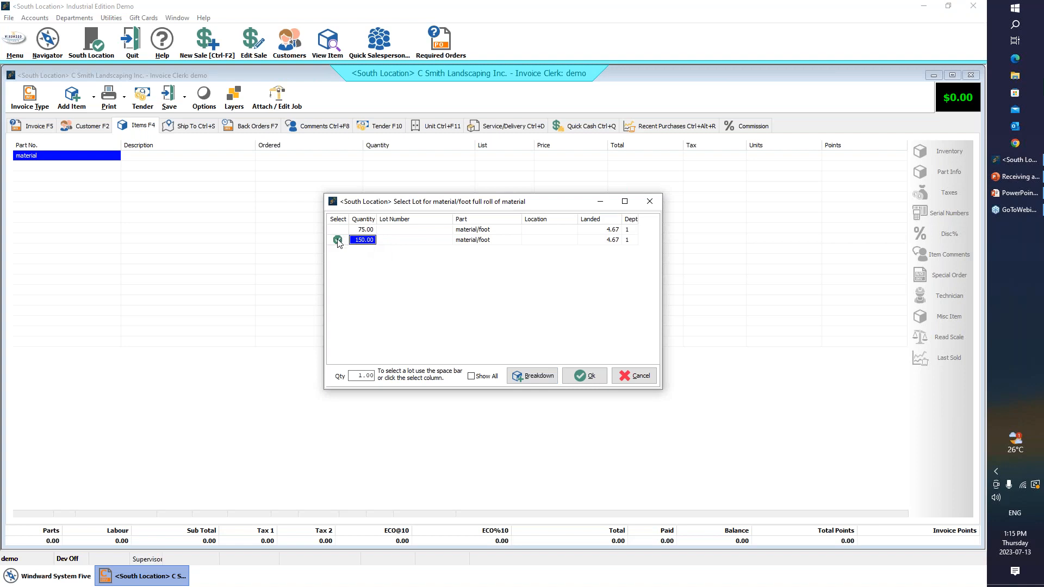
{"action": "type", "text": "5"}
{"action": "left_click", "coordinate": [583, 377]}
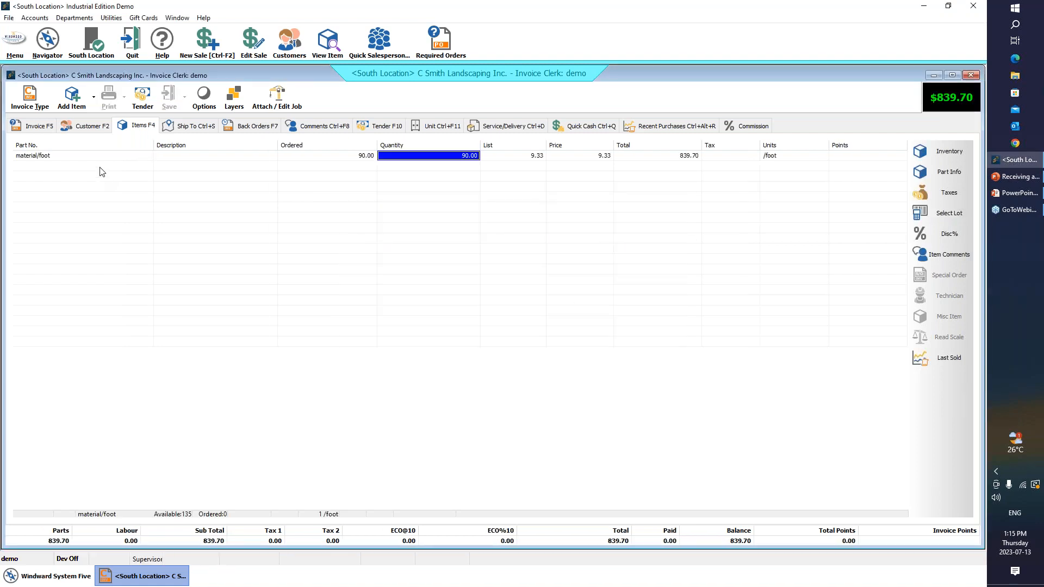
- Look up material/foot for a second invoice line and view its available lots, then leave the lot selection without choosing one
{"action": "type", "text": "material"}
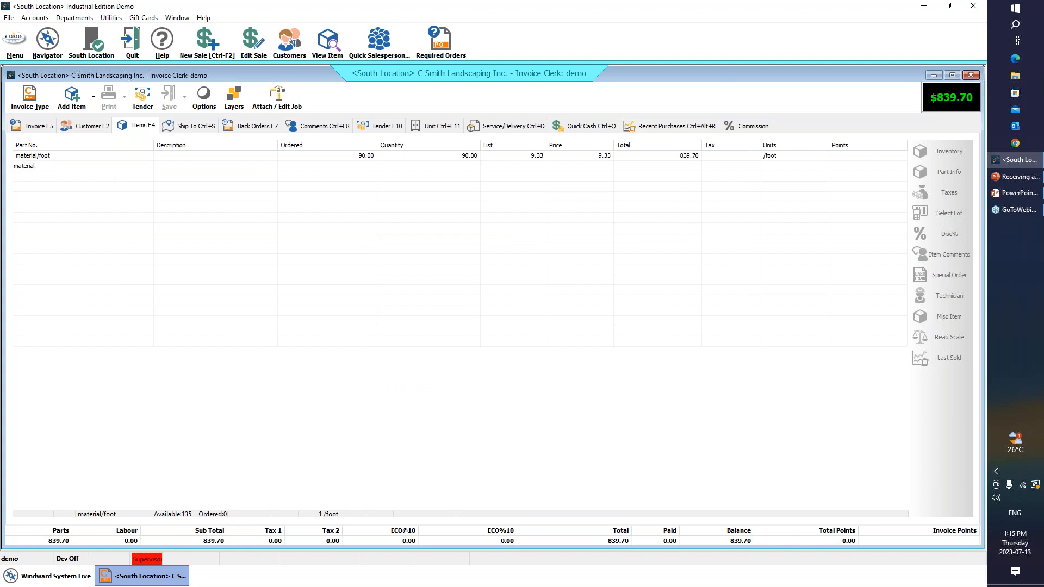
{"action": "key", "text": "Return"}
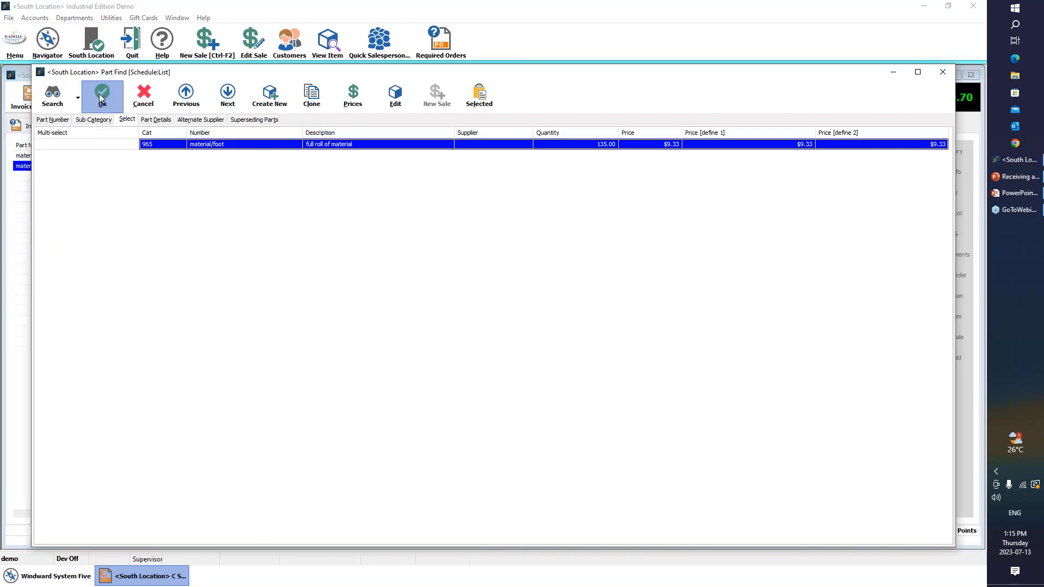
{"action": "left_click", "coordinate": [102, 96]}
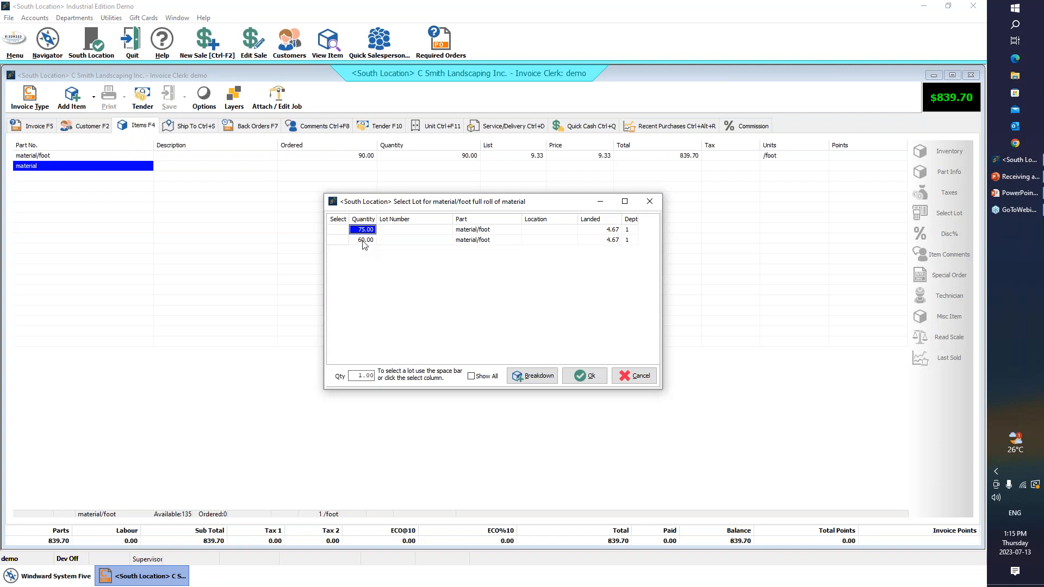
{"action": "left_click", "coordinate": [363, 241]}
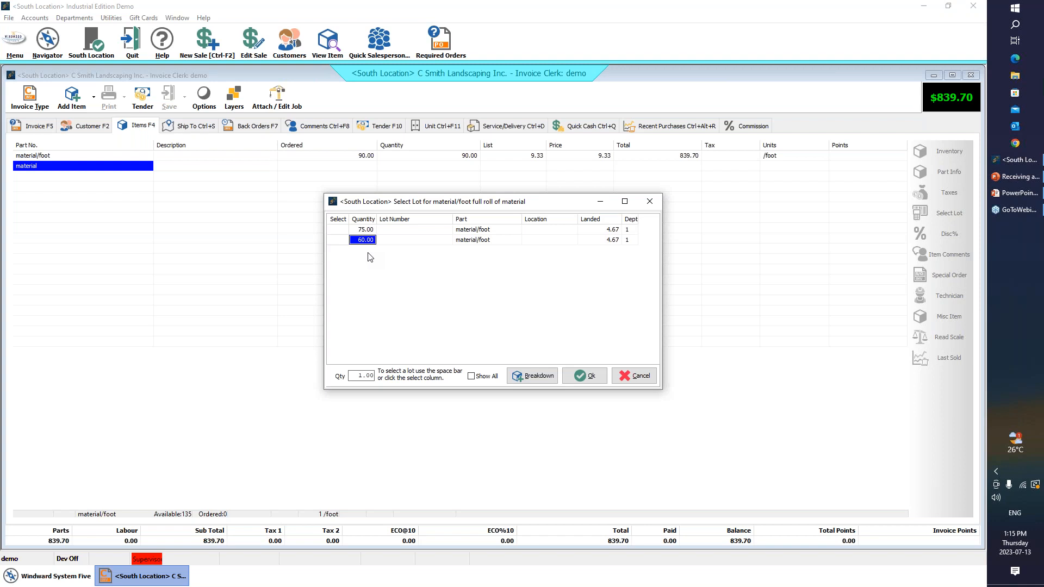
{"action": "left_click", "coordinate": [645, 379]}
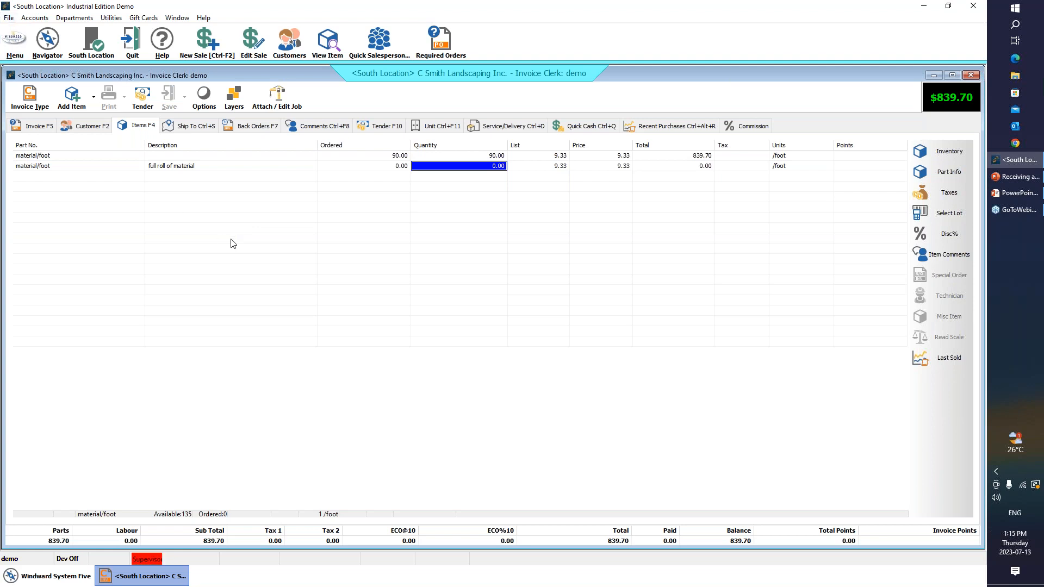
{"action": "key", "text": "alt+Tab"}
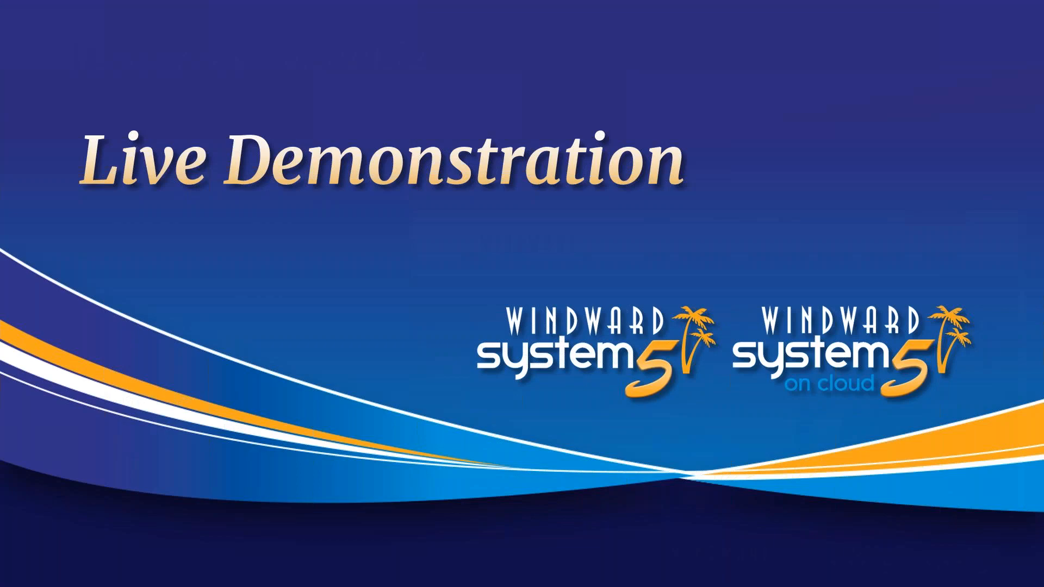
{"action": "key", "text": "Right"}
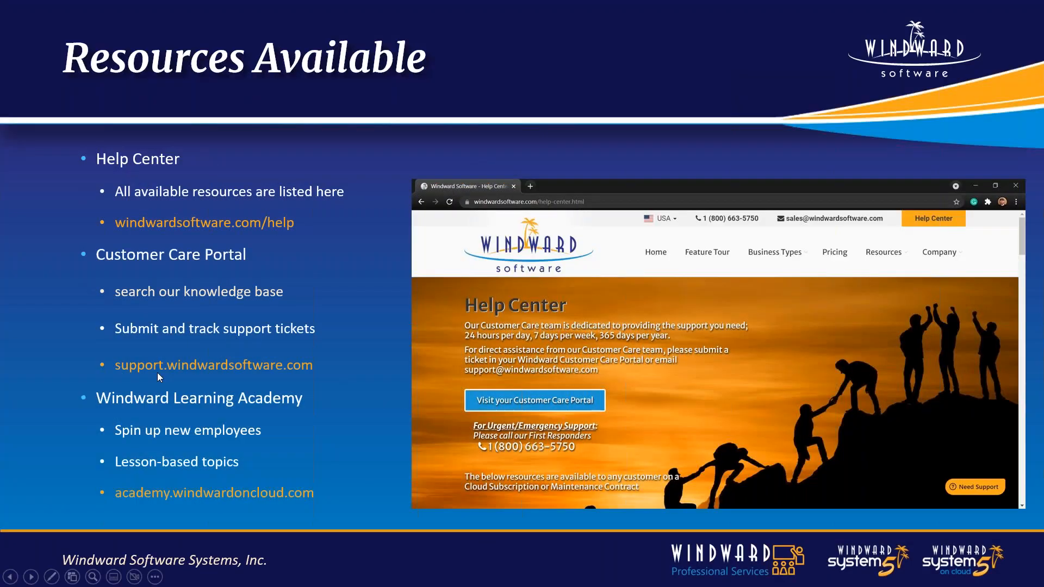
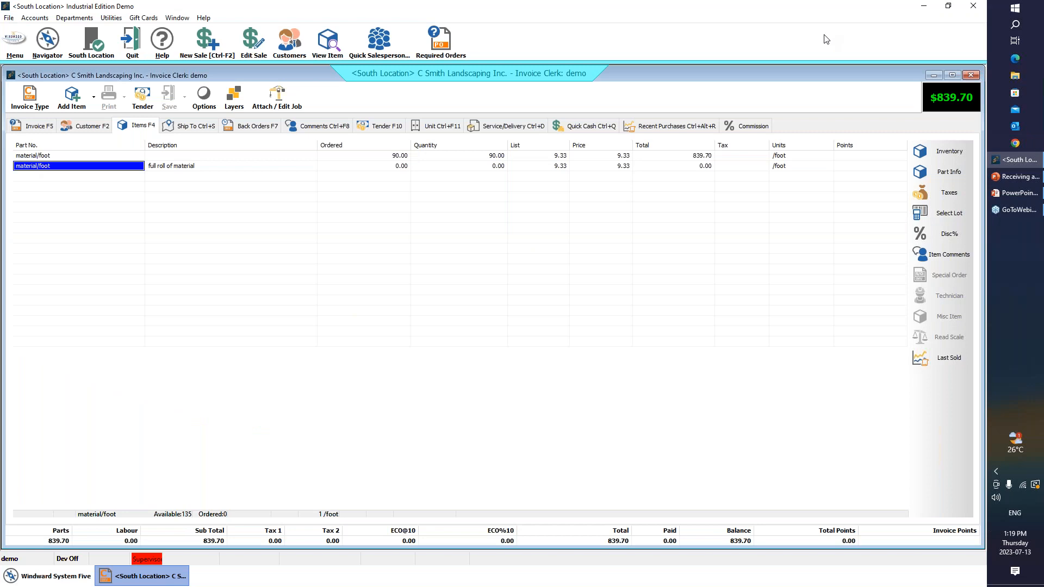
- Open the inventory record of the 90-foot material/foot line from the invoice and view its case breakdown
{"action": "left_click", "coordinate": [32, 157]}
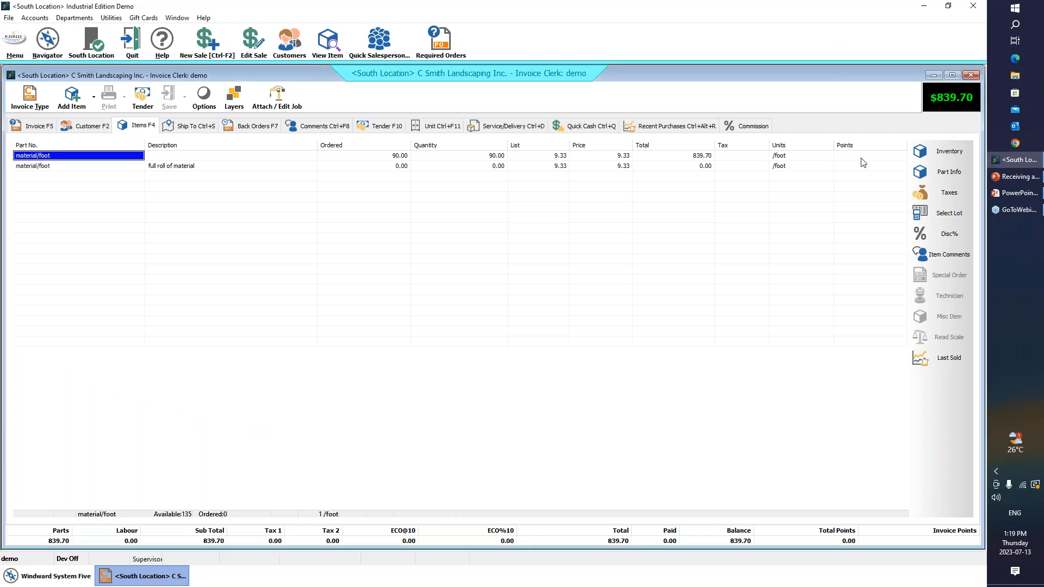
{"action": "left_click", "coordinate": [924, 153]}
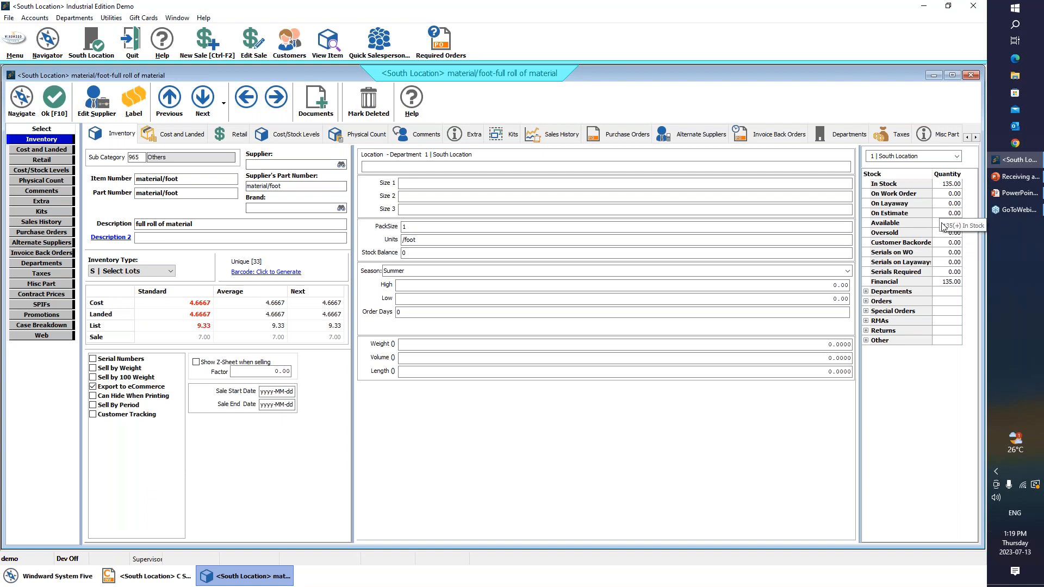
{"action": "left_click", "coordinate": [46, 328]}
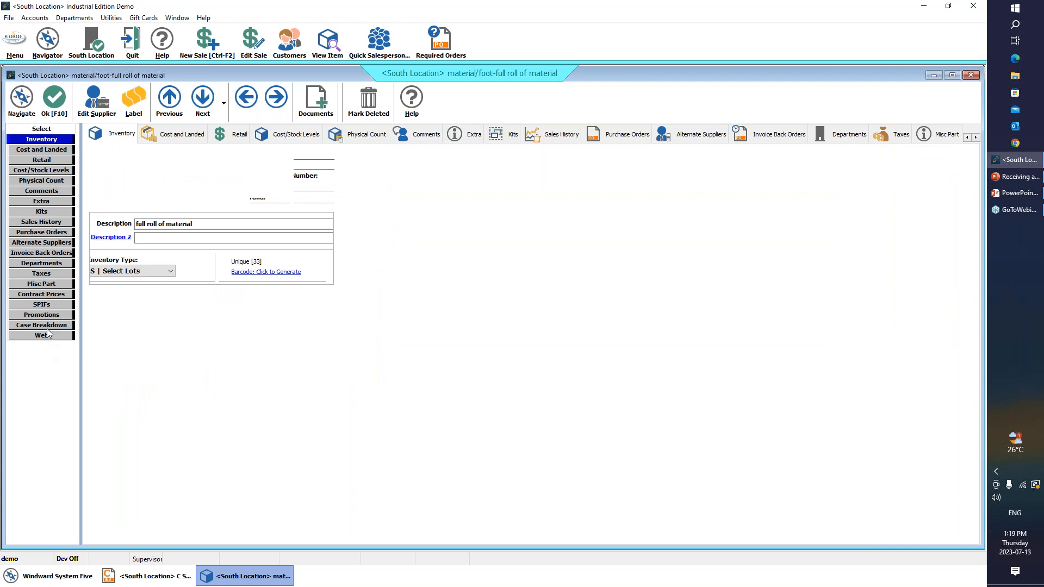
{"action": "left_click", "coordinate": [157, 233]}
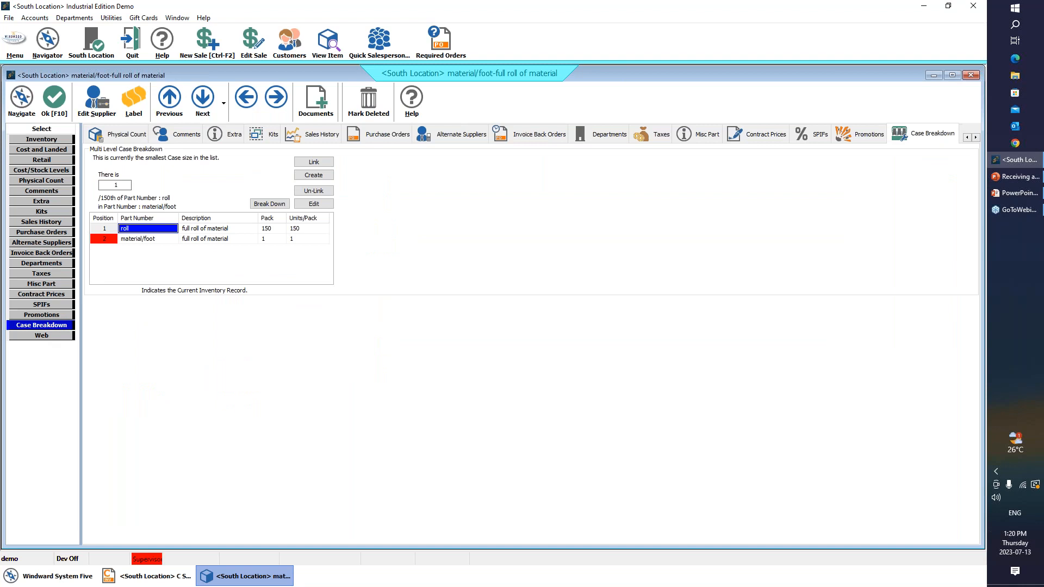
- Open the roll part from the case breakdown, check its own breakdown and return to the material/foot record
{"action": "double_click", "coordinate": [148, 228]}
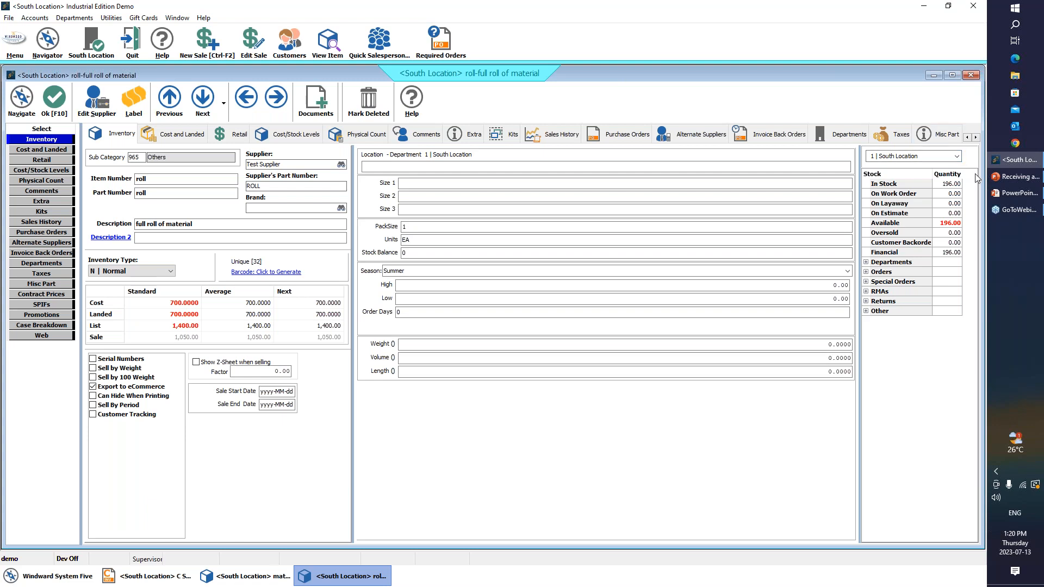
{"action": "left_click", "coordinate": [53, 325]}
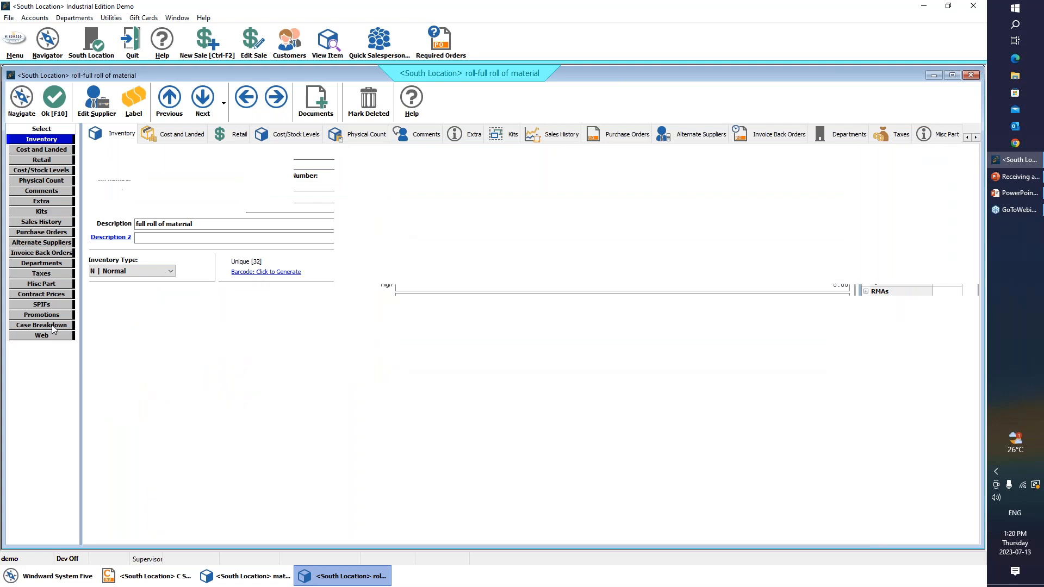
{"action": "double_click", "coordinate": [146, 239]}
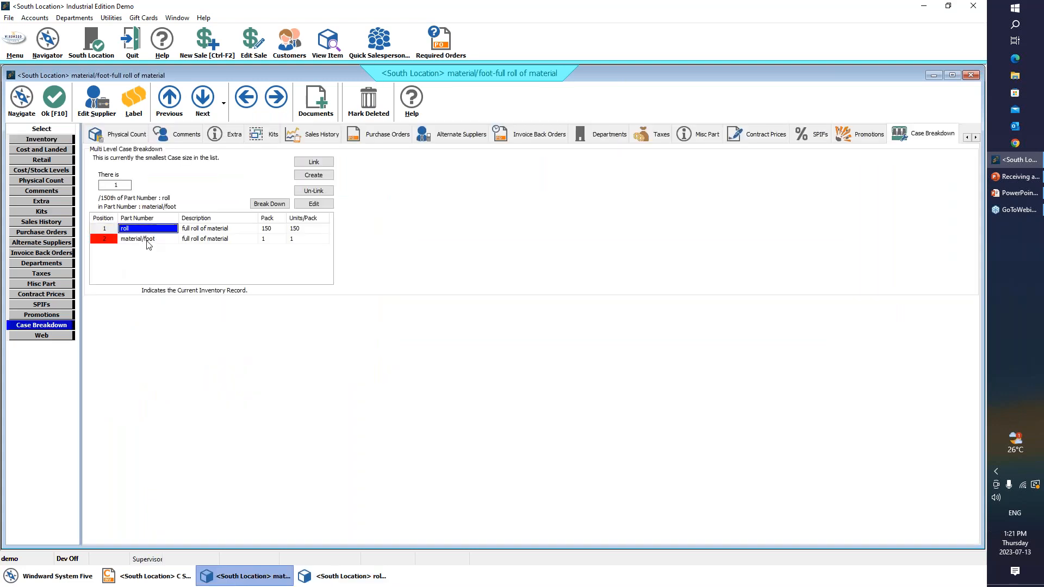
- Check the stock quantities on the main inventory page of material/foot and close the record to return to the invoice
{"action": "left_click", "coordinate": [54, 142]}
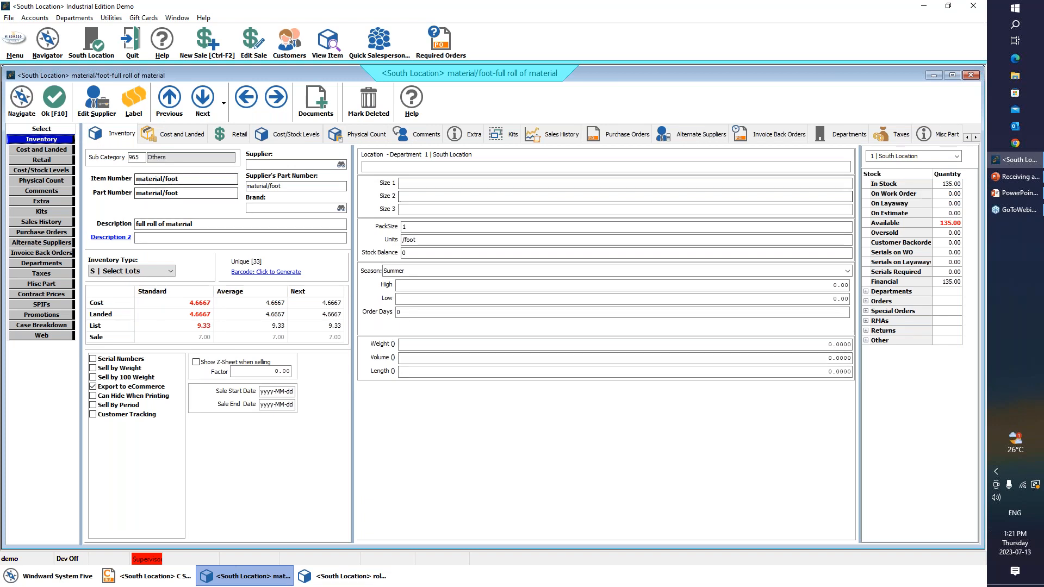
{"action": "mouse_move", "coordinate": [944, 224]}
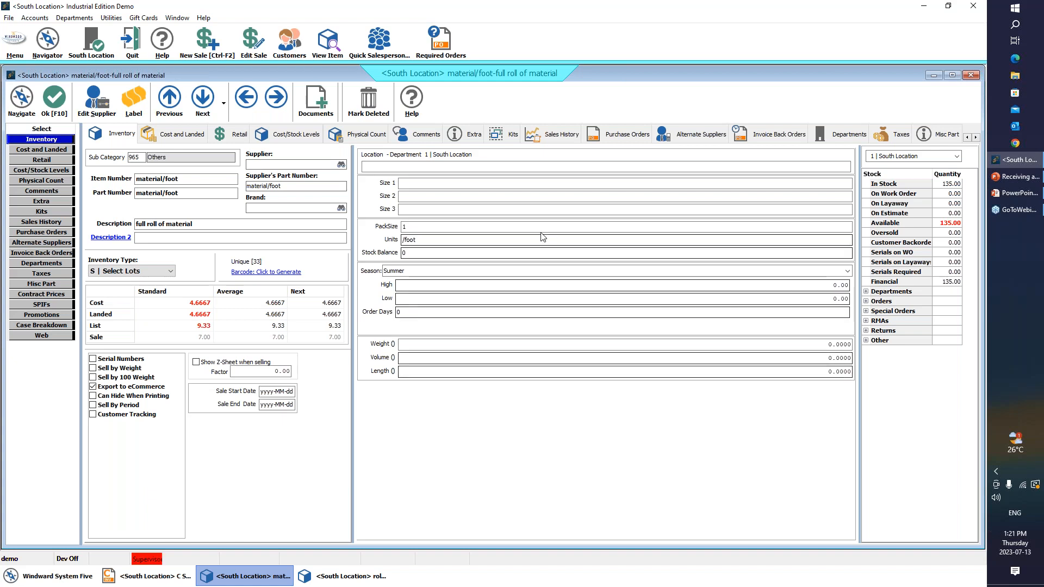
{"action": "left_click", "coordinate": [57, 102]}
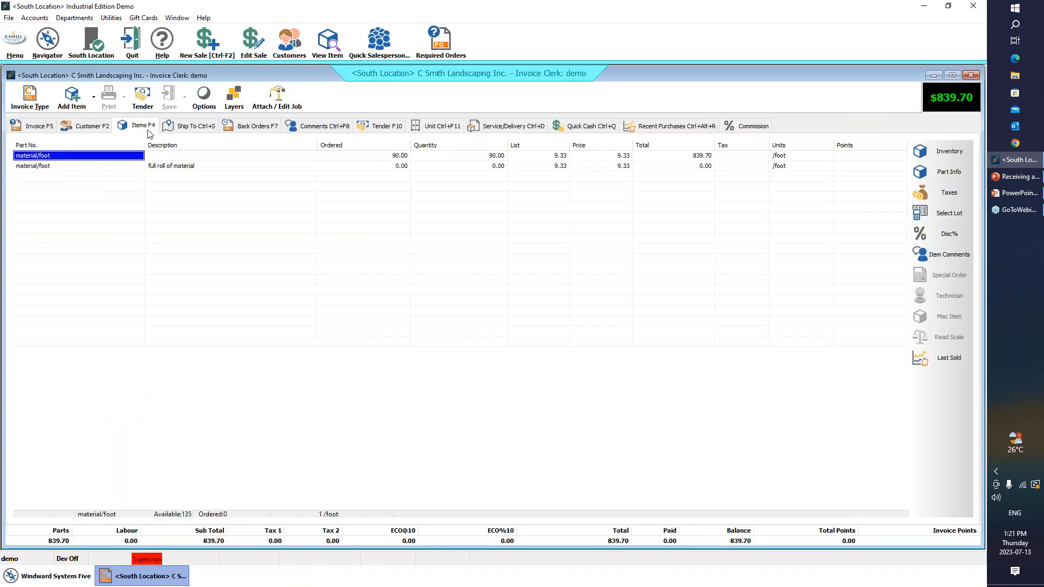
- Delete the second material/foot line with zero quantity from the invoice
{"action": "left_click", "coordinate": [170, 170]}
{"action": "right_click", "coordinate": [171, 170]}
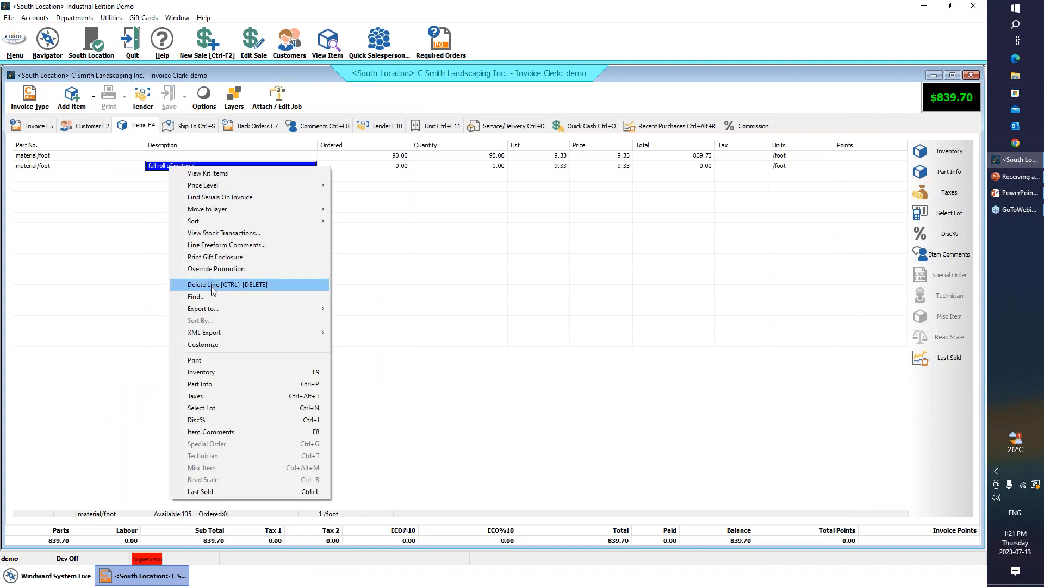
{"action": "left_click", "coordinate": [213, 285]}
- Open the inventory record of the remaining material/foot line on the invoice
{"action": "left_click", "coordinate": [87, 159]}
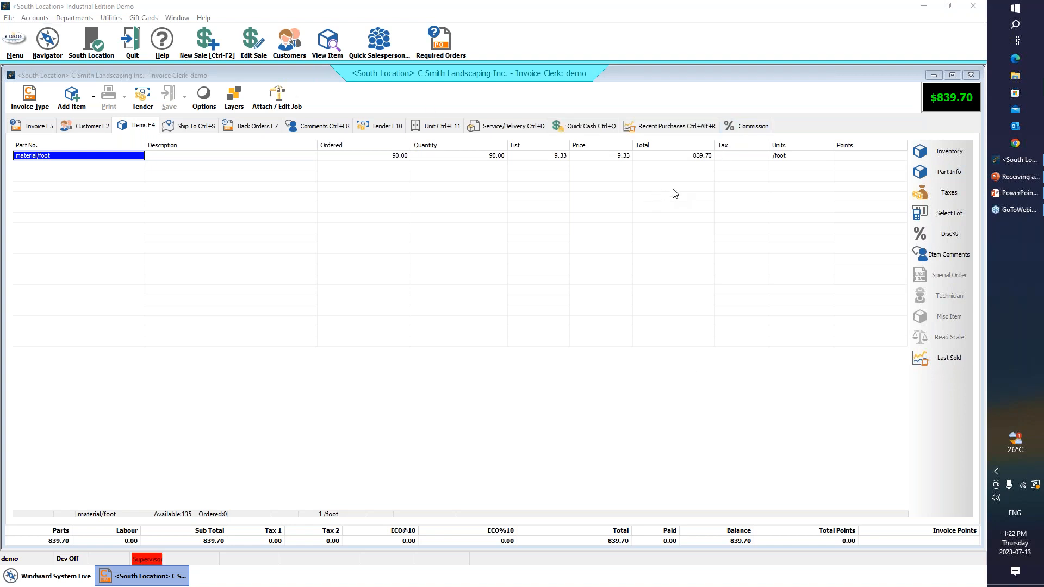
{"action": "left_click", "coordinate": [931, 151]}
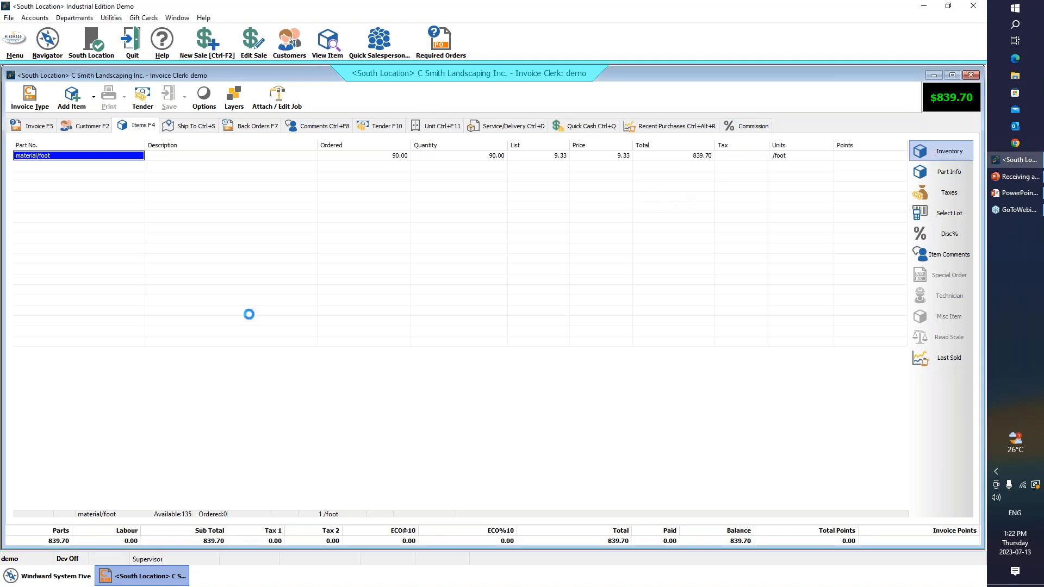